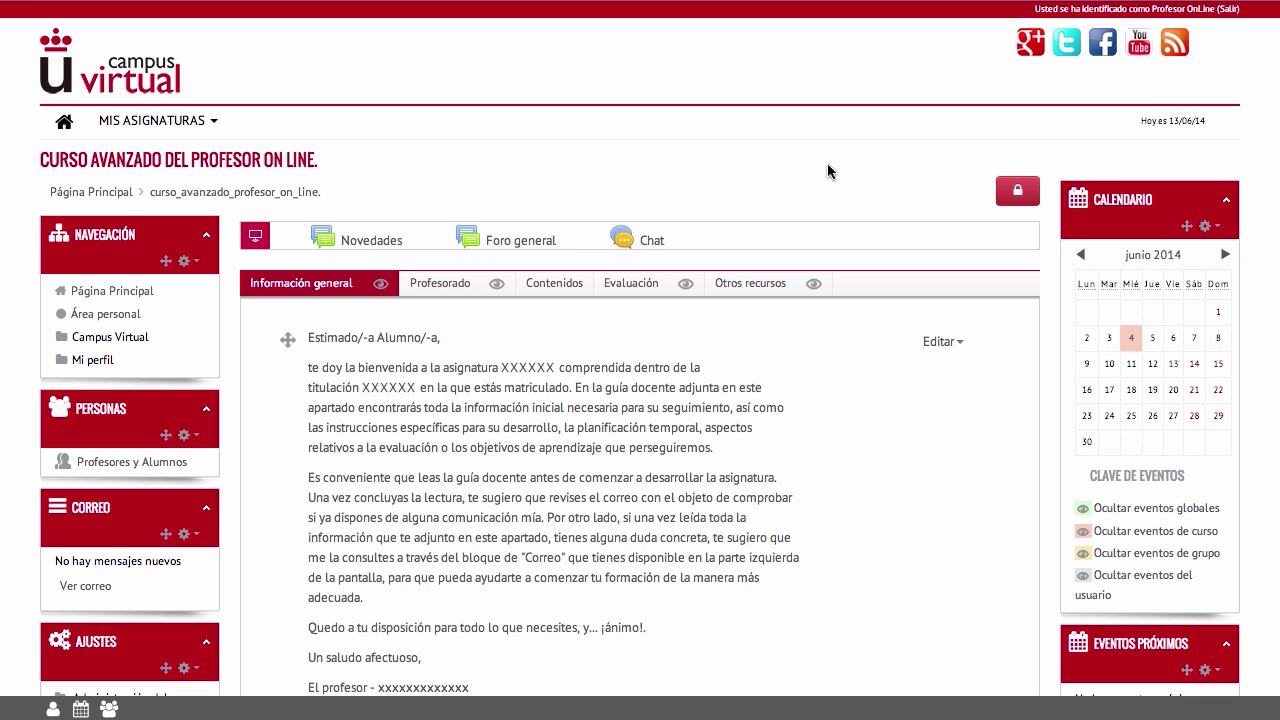
Open the Grupos page from the Usuarios section of the course administration.
{"action": "scroll", "coordinate": [522, 220], "scroll_direction": "down", "scroll_amount": 4}
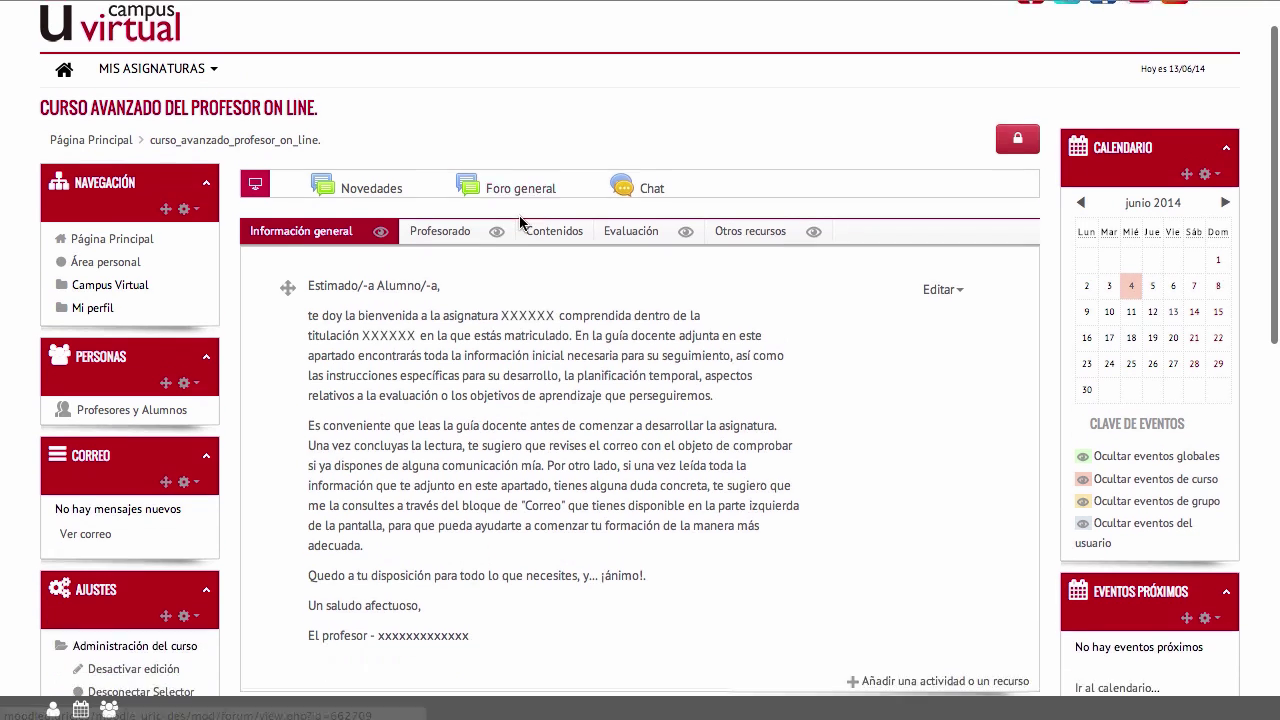
{"action": "scroll", "coordinate": [520, 217], "scroll_direction": "down", "scroll_amount": 6}
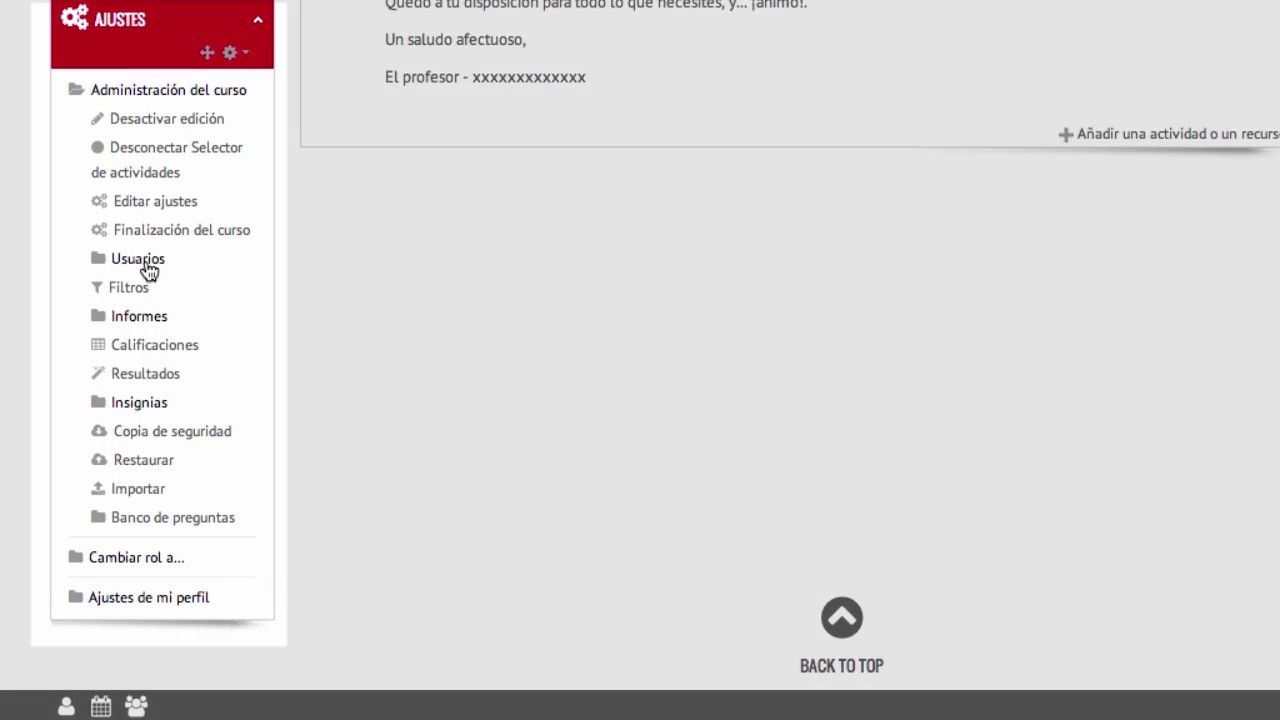
{"action": "left_click", "coordinate": [116, 357]}
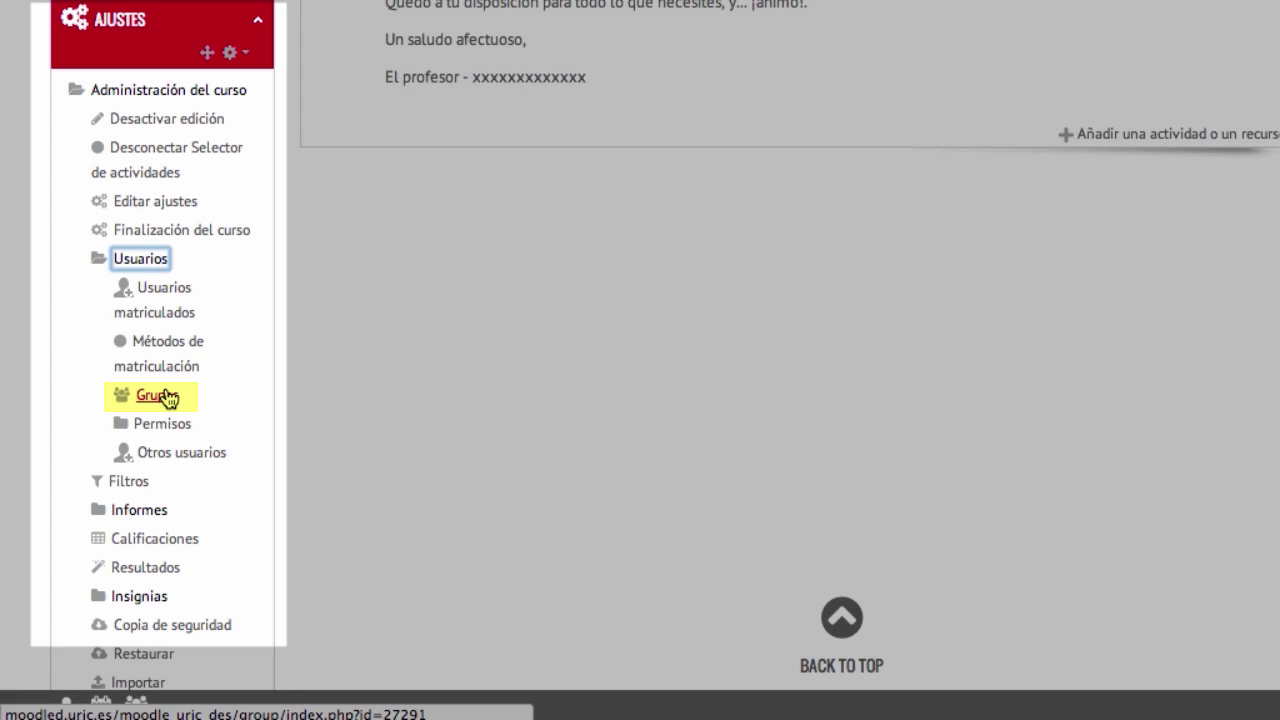
{"action": "left_click", "coordinate": [160, 396]}
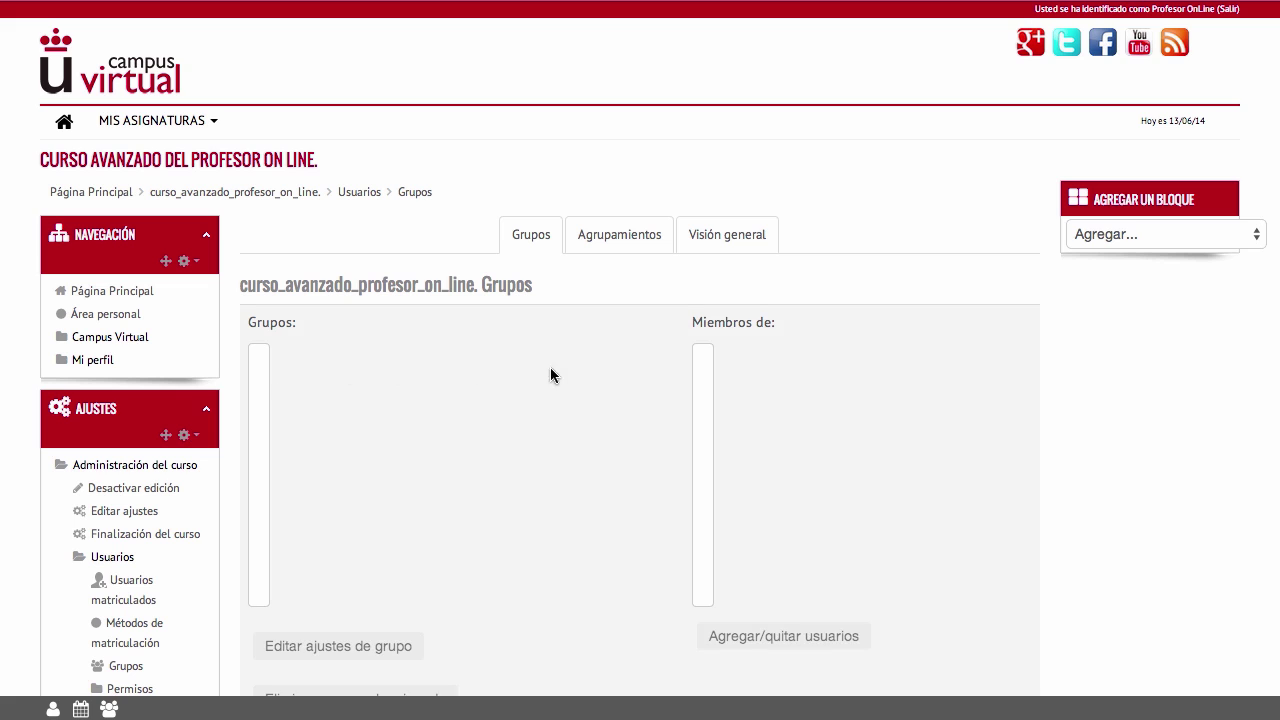
Open the form for manually creating a single group in the course.
{"action": "scroll", "coordinate": [604, 378], "scroll_direction": "down", "scroll_amount": 2}
{"action": "scroll", "coordinate": [604, 370], "scroll_direction": "down", "scroll_amount": 1}
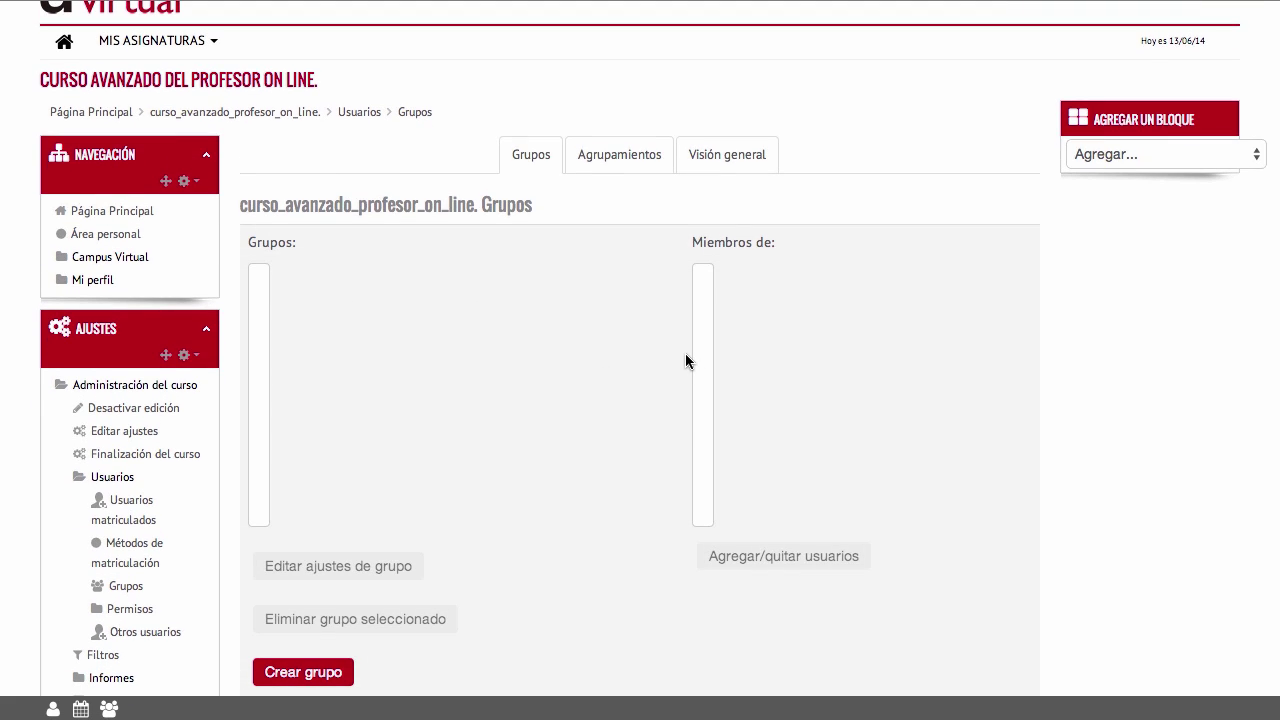
{"action": "scroll", "coordinate": [686, 355], "scroll_direction": "down", "scroll_amount": 5}
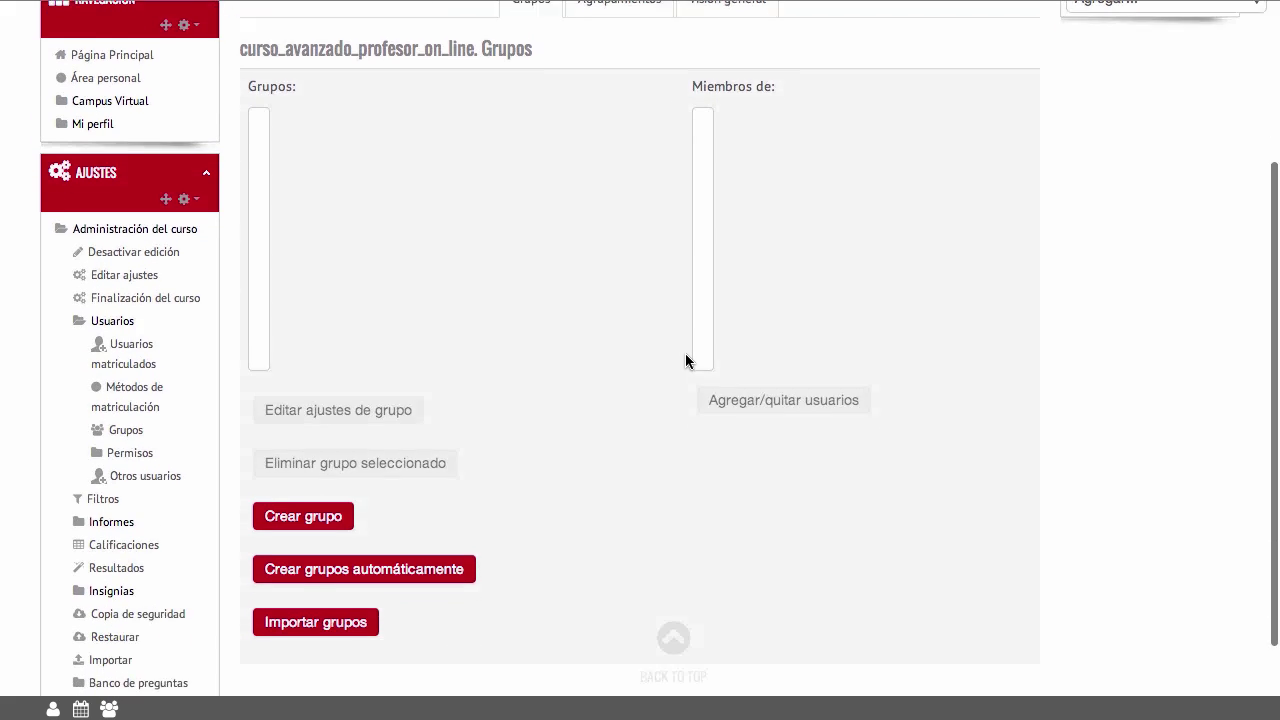
{"action": "scroll", "coordinate": [685, 353], "scroll_direction": "down", "scroll_amount": 1}
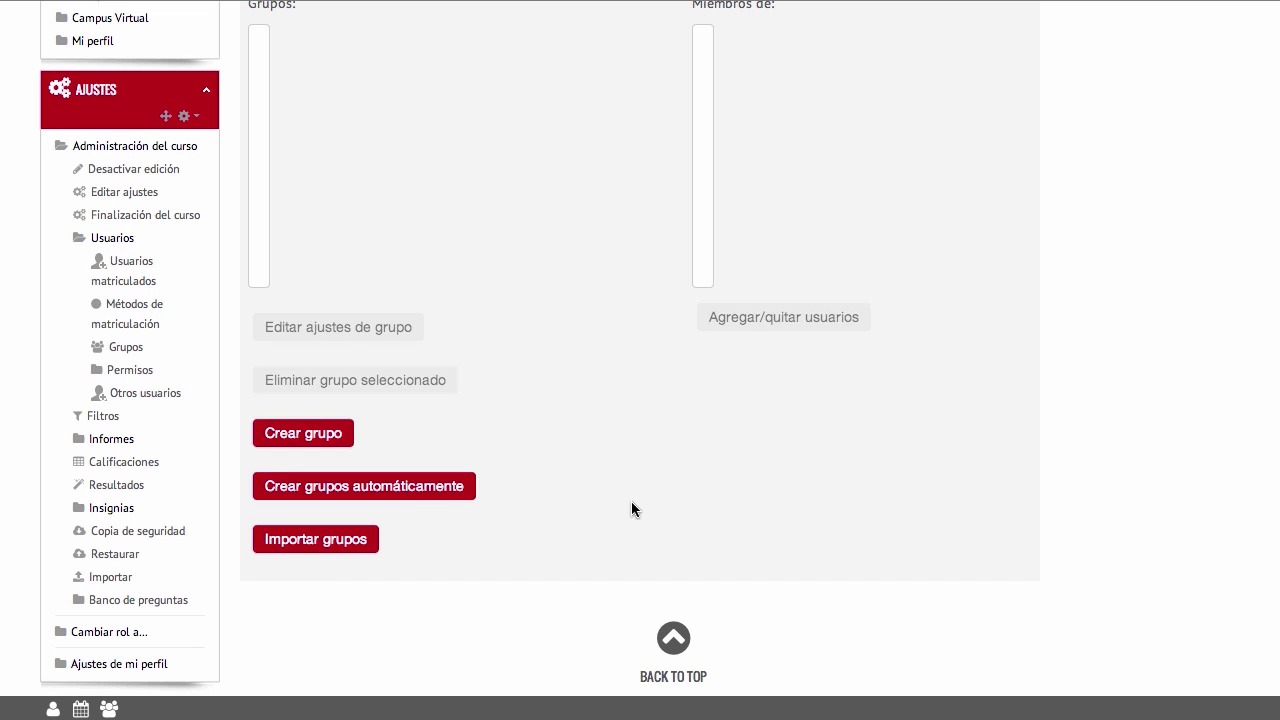
{"action": "scroll", "coordinate": [710, 500], "scroll_direction": "up", "scroll_amount": 1}
{"action": "scroll", "coordinate": [710, 500], "scroll_direction": "up", "scroll_amount": 1}
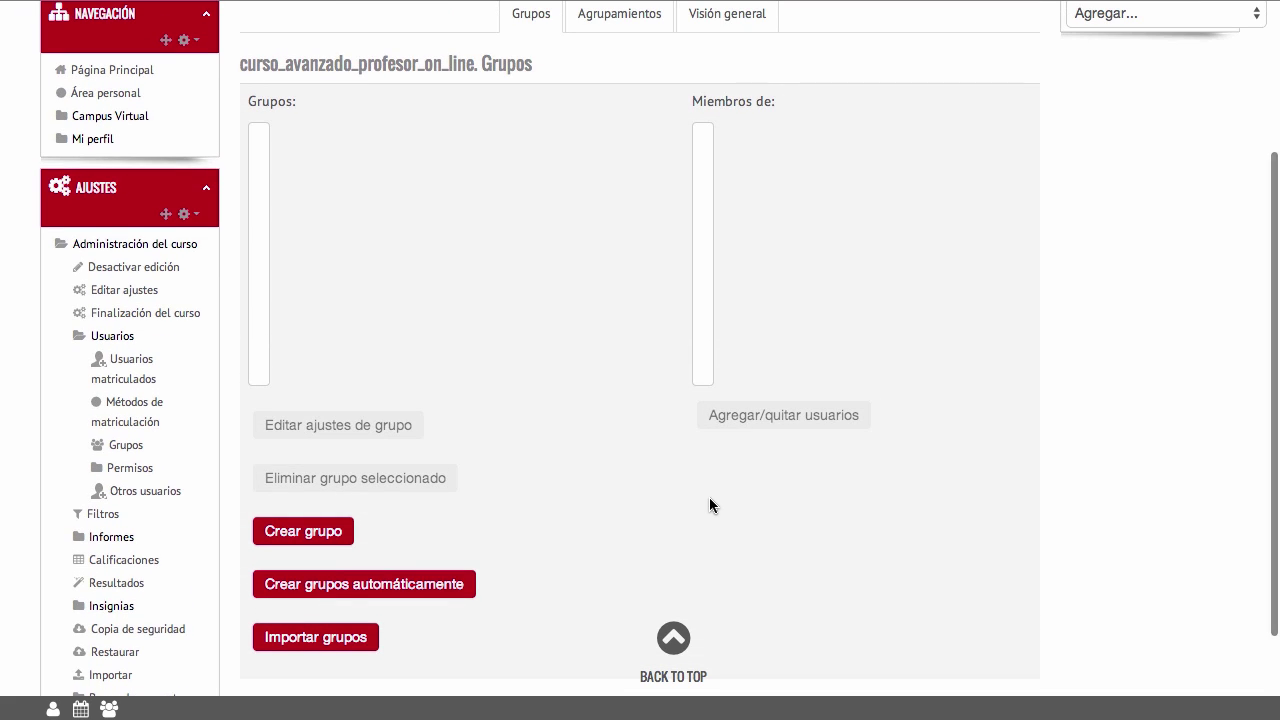
{"action": "left_click", "coordinate": [317, 536]}
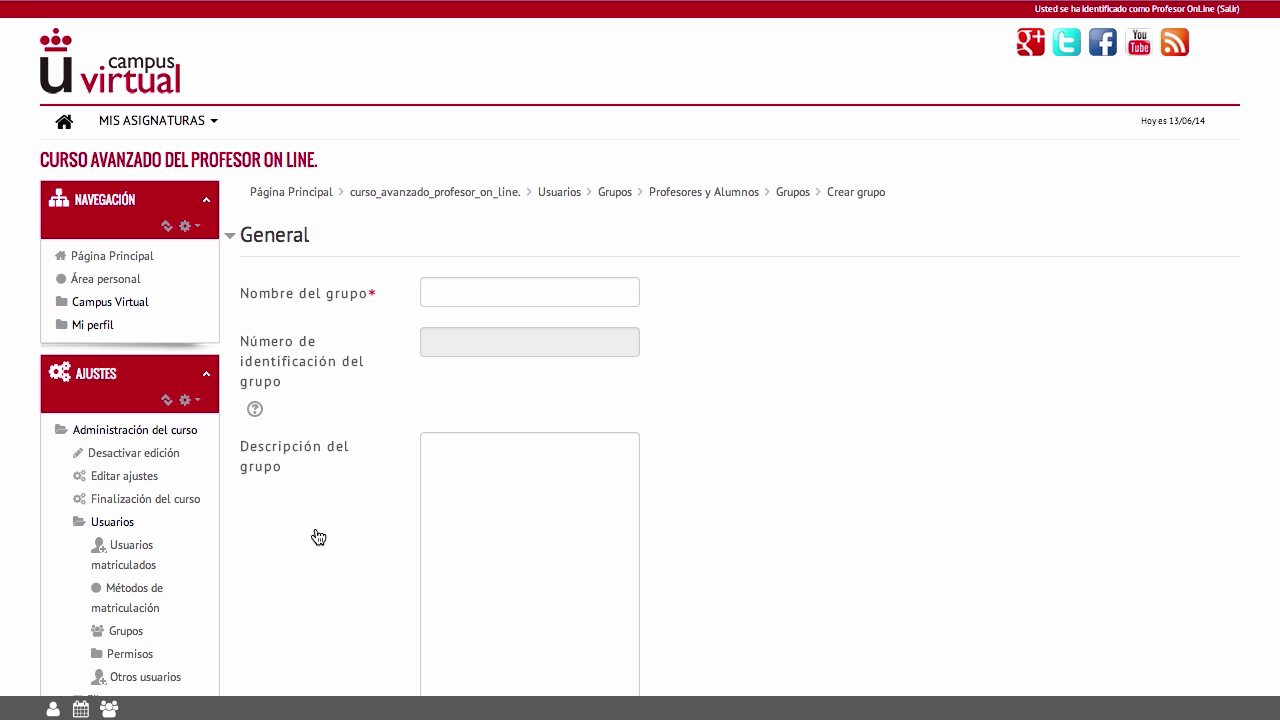
Name the new group "Grupo 1".
{"action": "scroll", "coordinate": [680, 177], "scroll_direction": "down", "scroll_amount": 2}
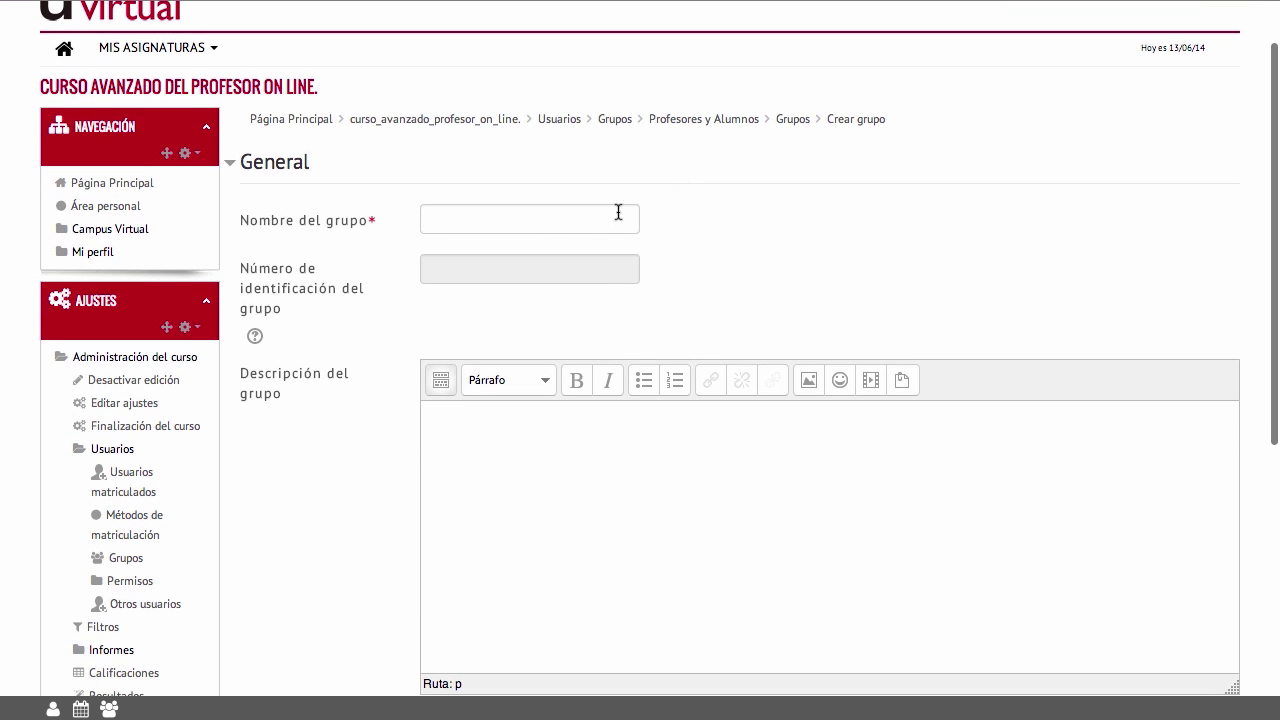
{"action": "left_click", "coordinate": [561, 227]}
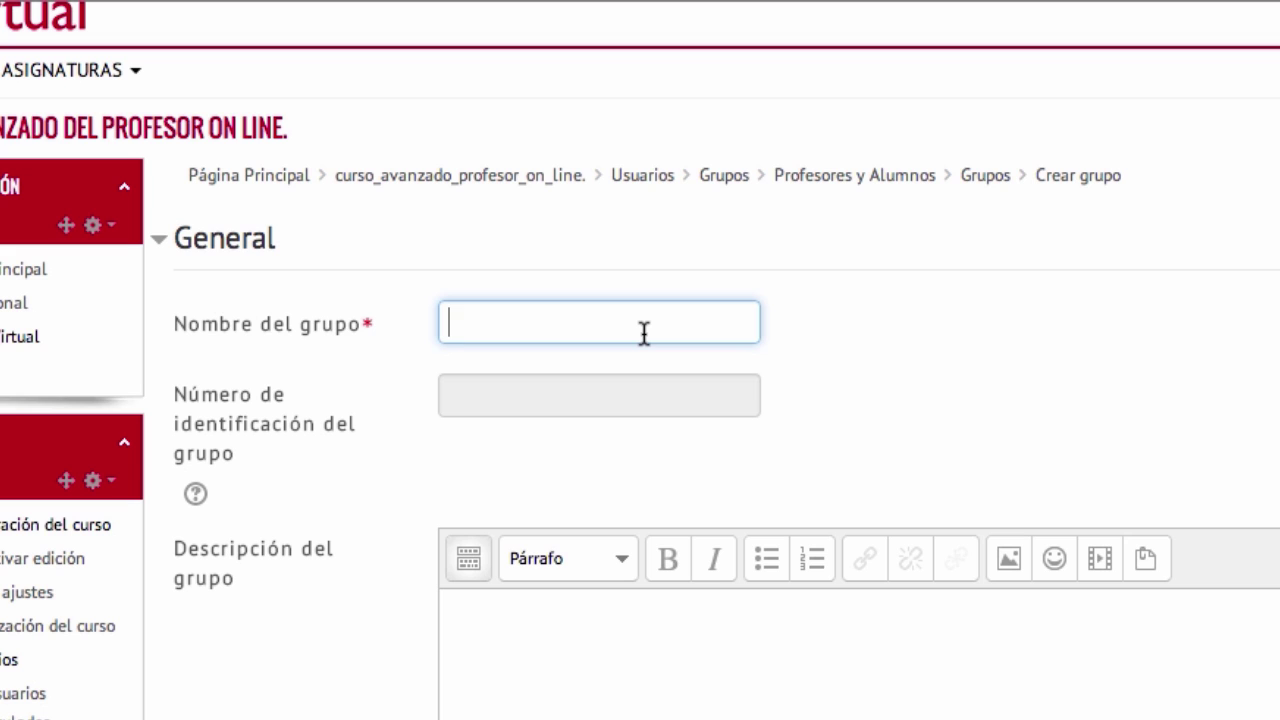
{"action": "type", "text": "Grup"}
{"action": "type", "text": "o"}
{"action": "key", "text": "BackSpace"}
{"action": "type", "text": "upo 1"}
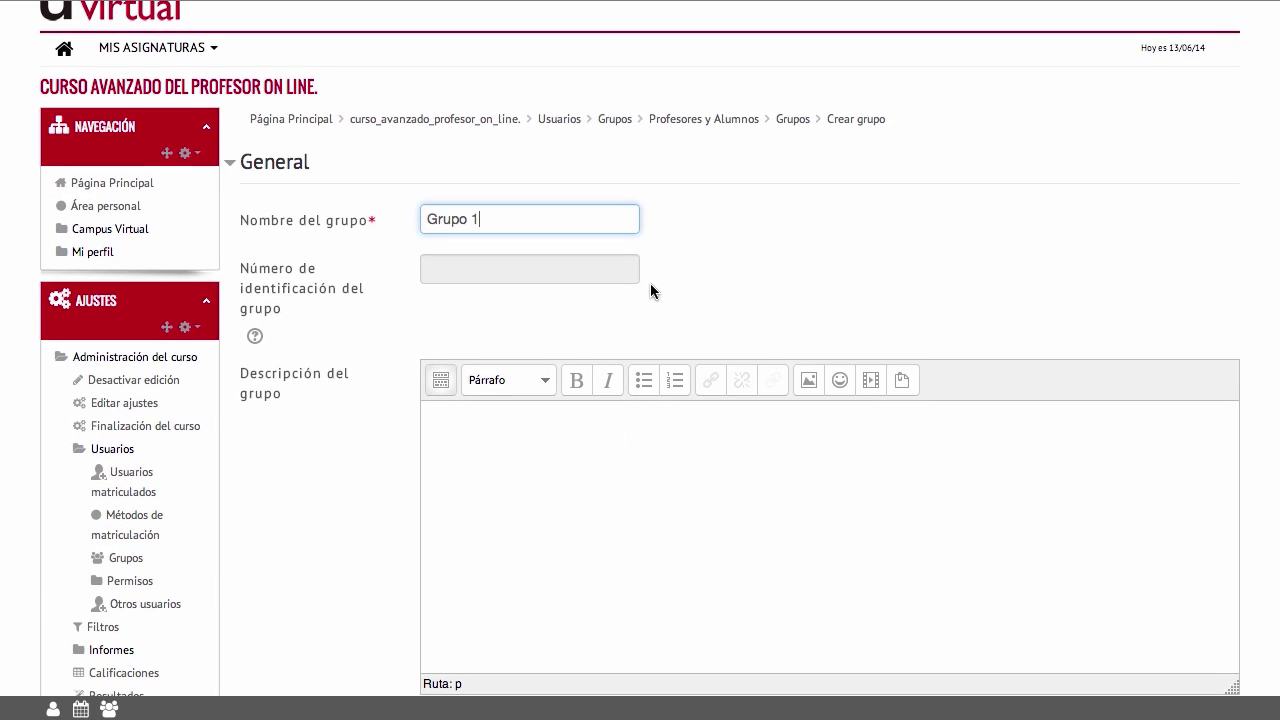
Leave the description and enrolment key empty, keep Ocultar imagen at No, and save the new group.
{"action": "scroll", "coordinate": [650, 283], "scroll_direction": "down", "scroll_amount": 3}
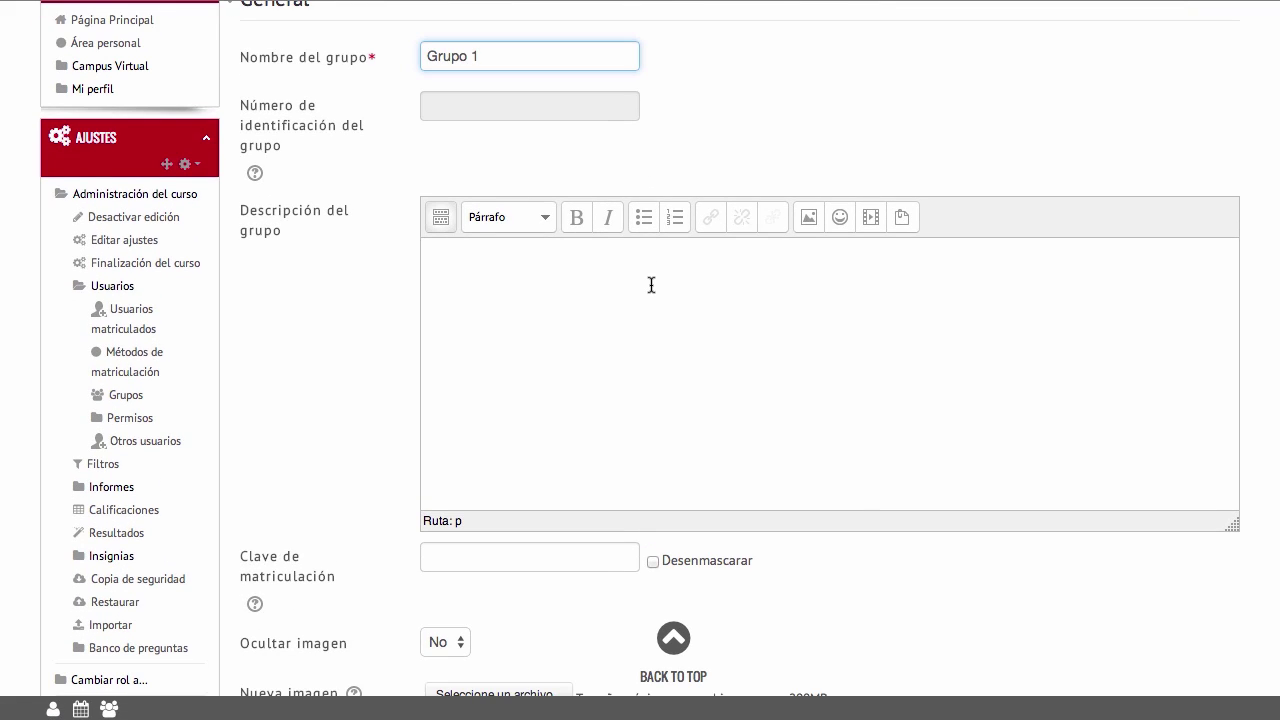
{"action": "left_click", "coordinate": [564, 295]}
{"action": "scroll", "coordinate": [564, 300], "scroll_direction": "down", "scroll_amount": 3}
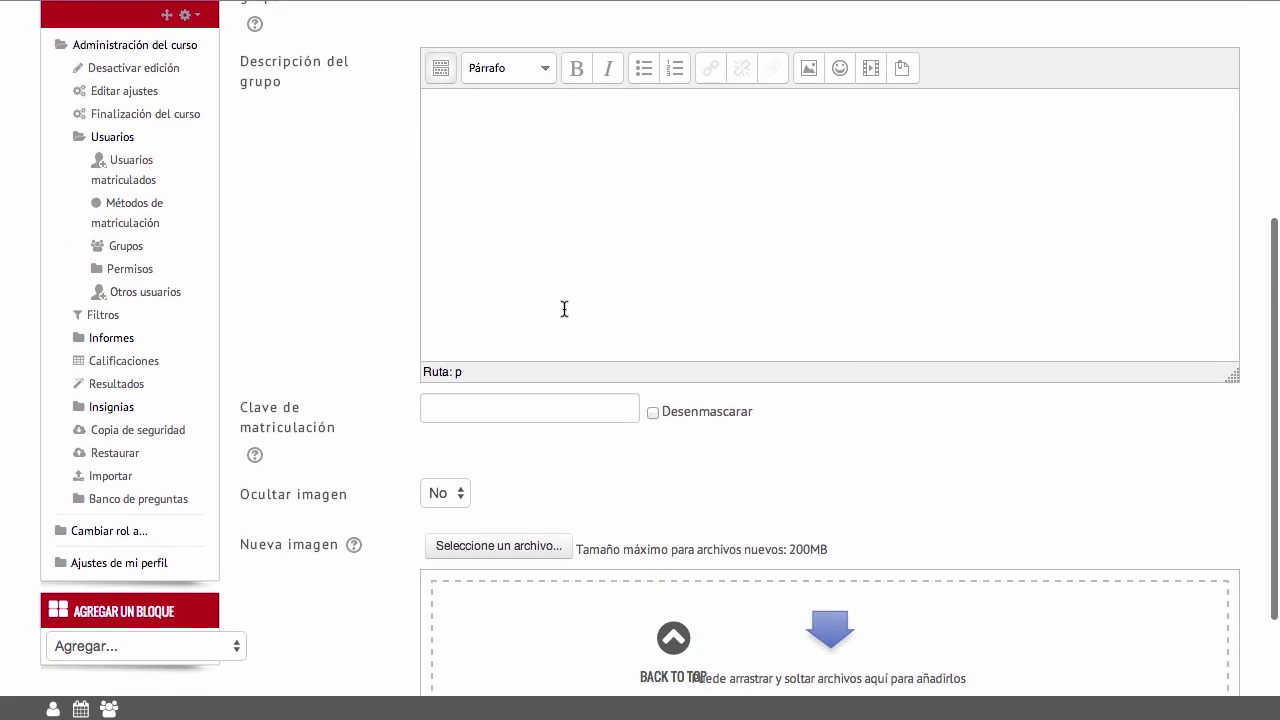
{"action": "scroll", "coordinate": [564, 309], "scroll_direction": "down", "scroll_amount": 1}
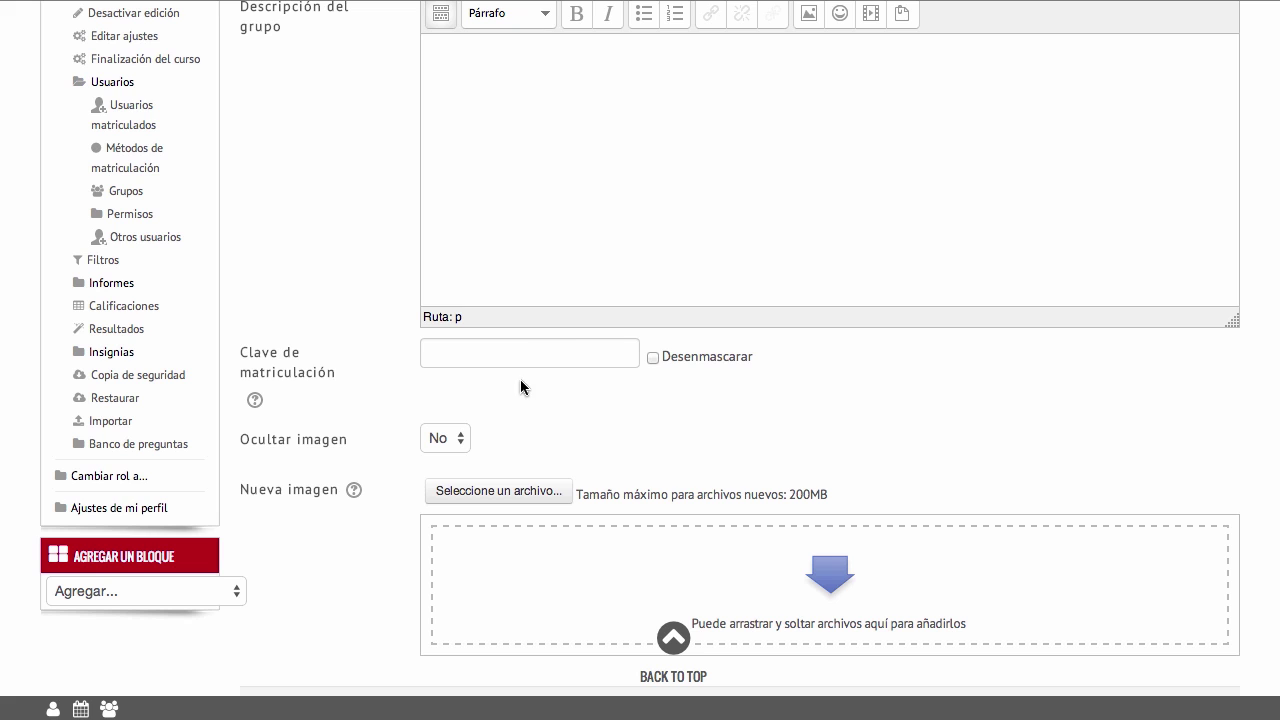
{"action": "scroll", "coordinate": [514, 357], "scroll_direction": "down", "scroll_amount": 1}
{"action": "scroll", "coordinate": [515, 357], "scroll_direction": "down", "scroll_amount": 1}
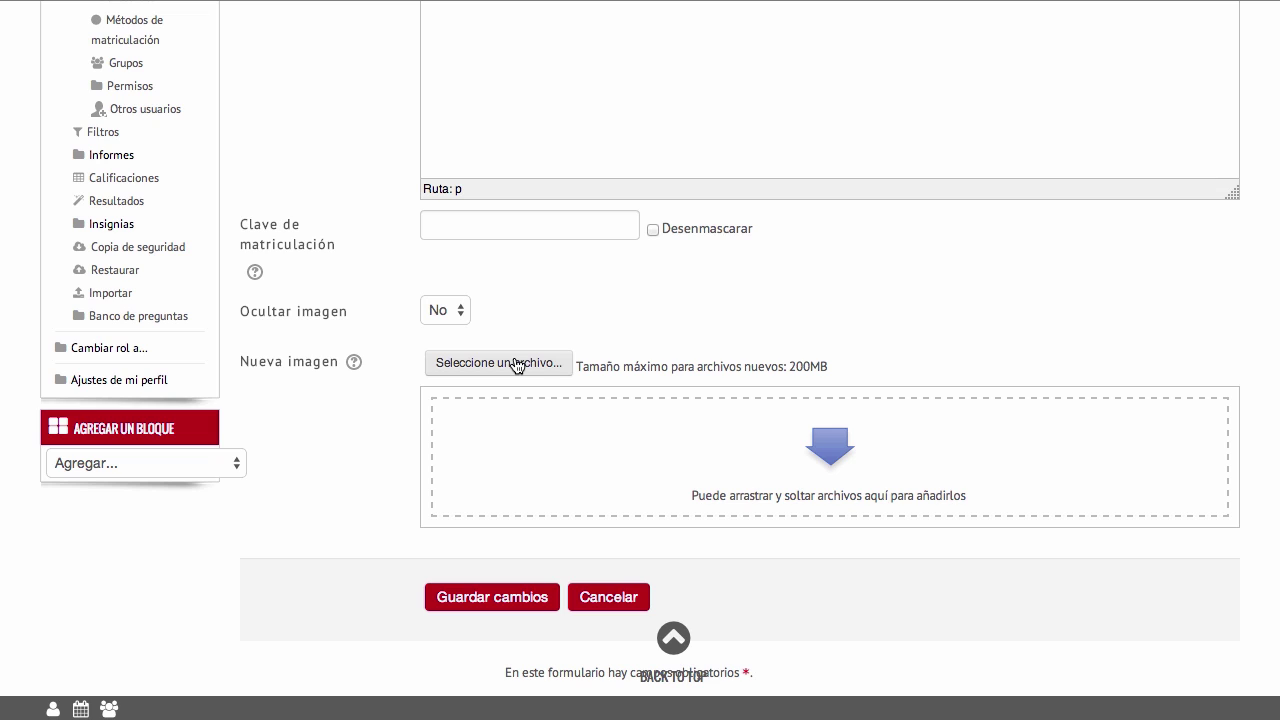
{"action": "left_click", "coordinate": [449, 316]}
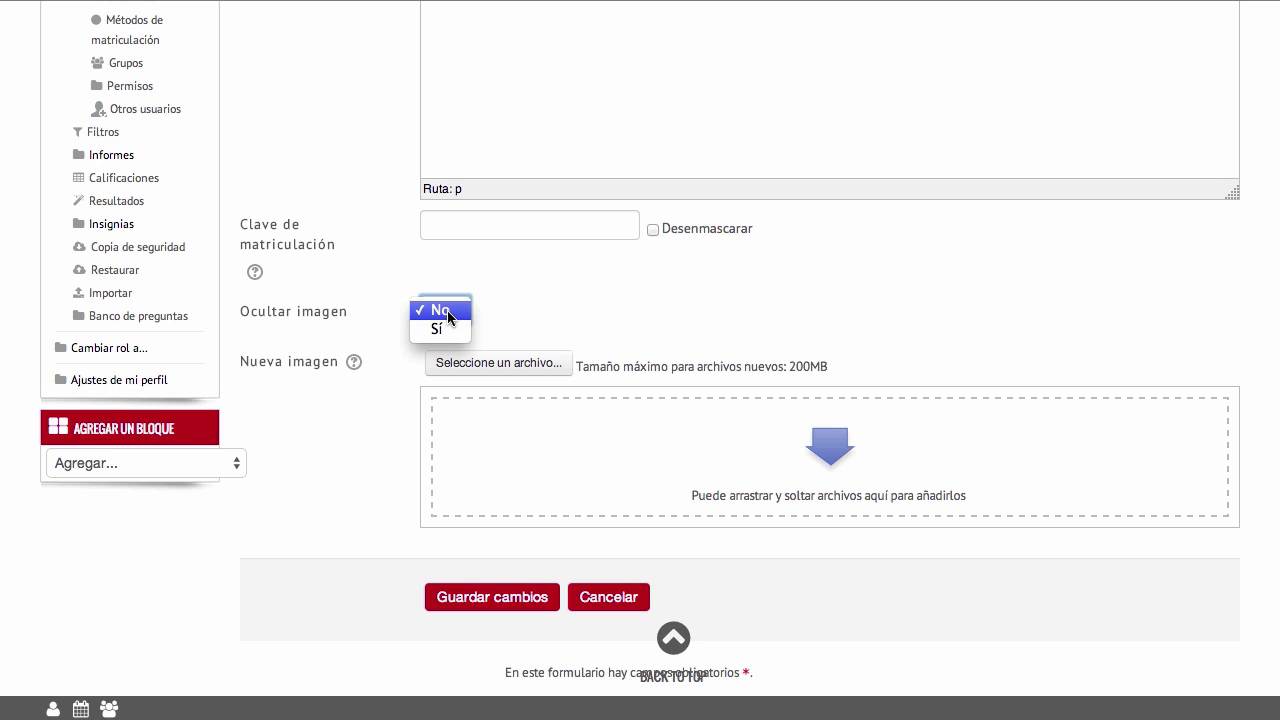
{"action": "left_click", "coordinate": [586, 288]}
{"action": "scroll", "coordinate": [586, 289], "scroll_direction": "down", "scroll_amount": 2}
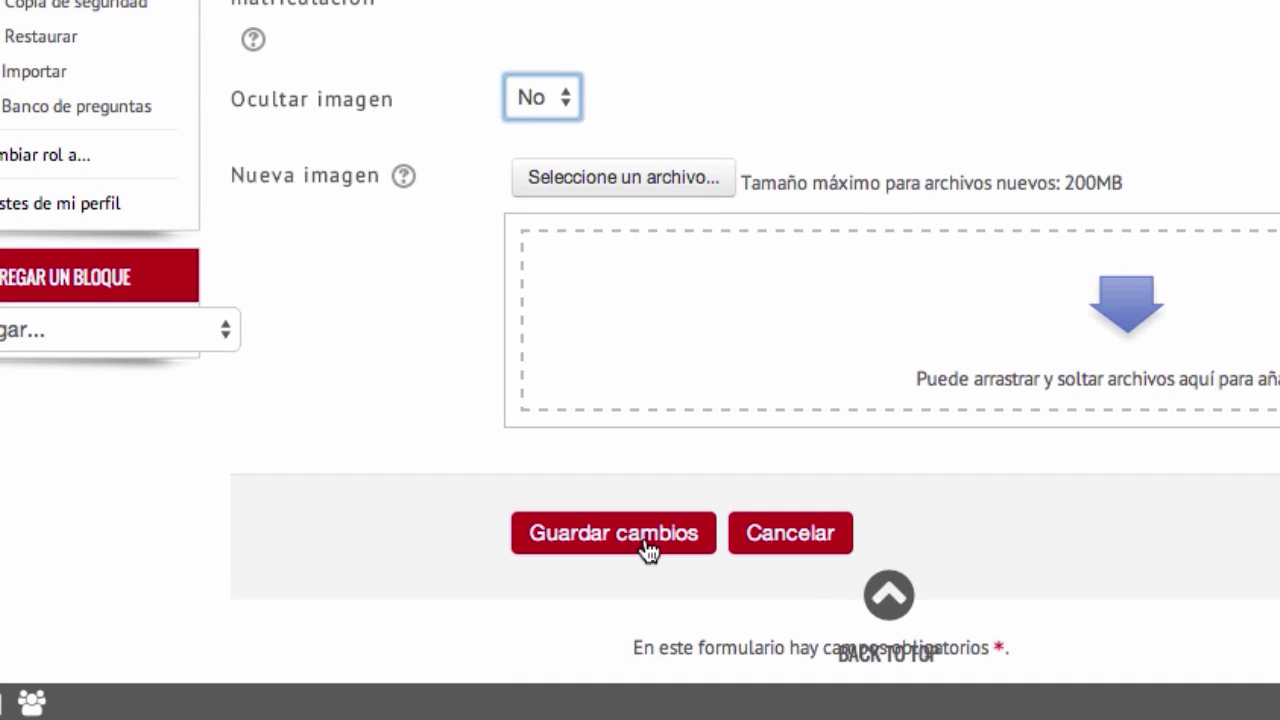
{"action": "left_click", "coordinate": [648, 551]}
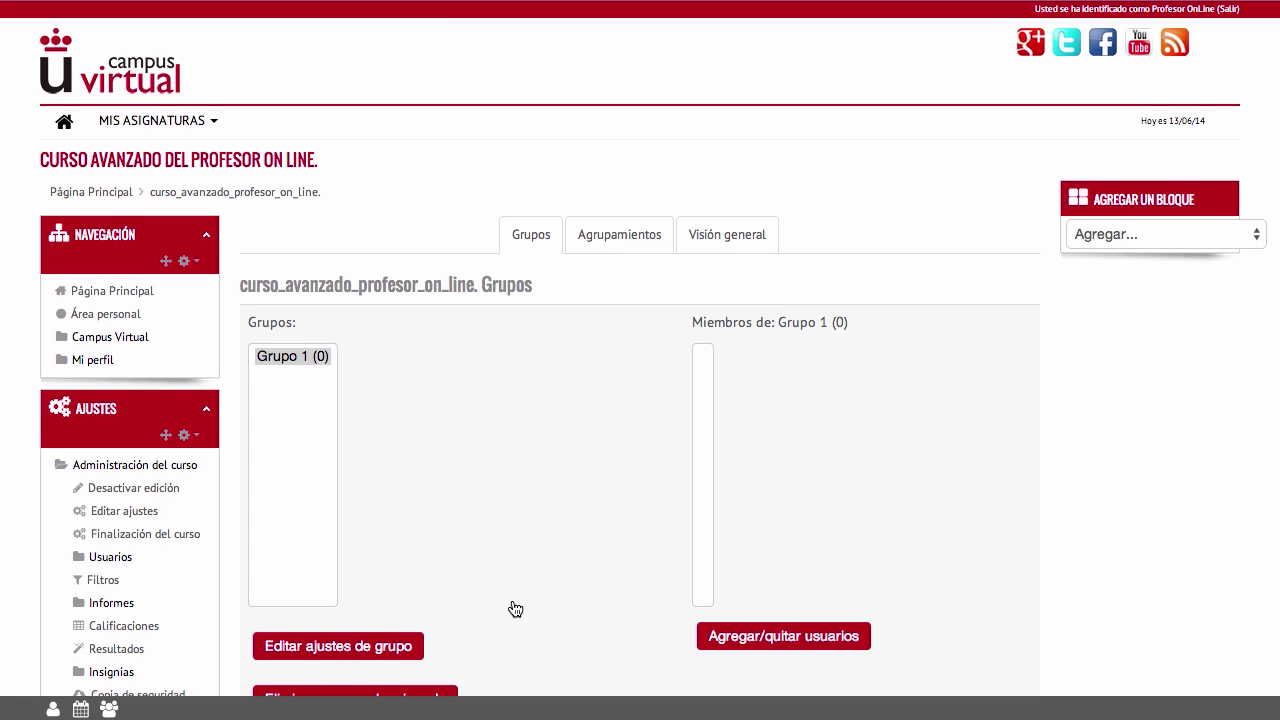
Add the first and third students in the original list of potential members to Grupo 1.
{"action": "scroll", "coordinate": [515, 609], "scroll_direction": "down", "scroll_amount": 1}
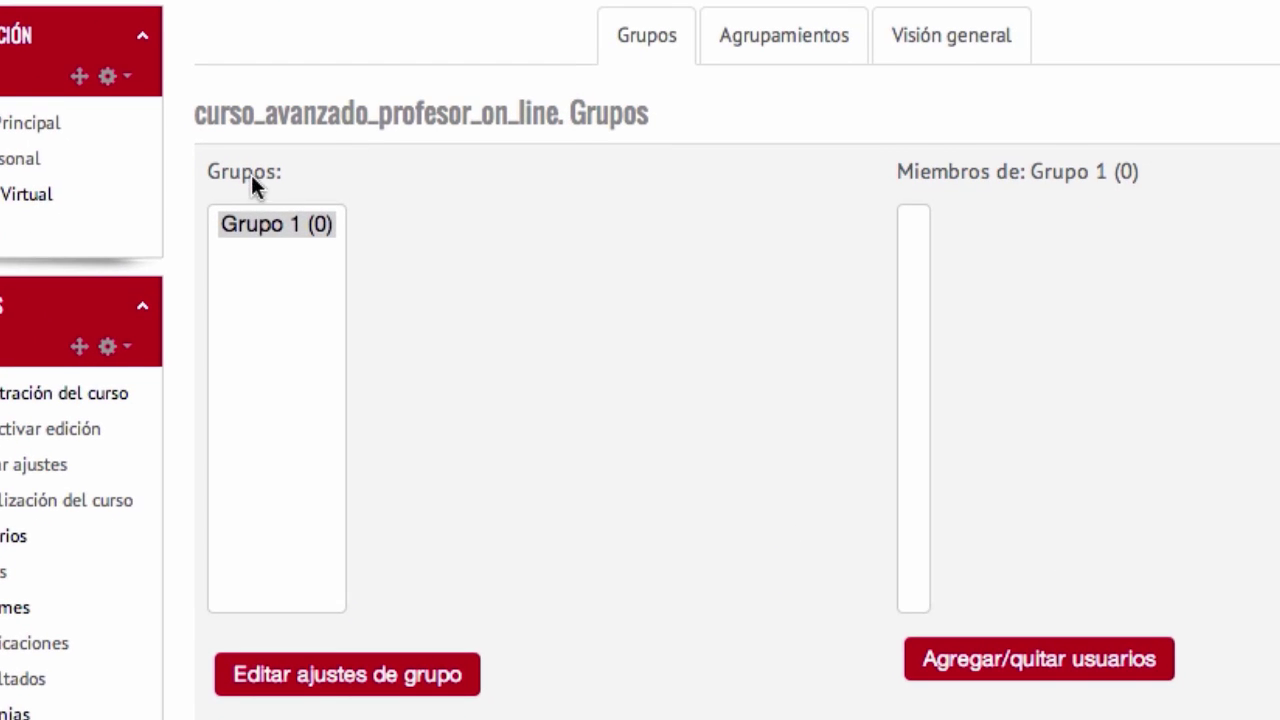
{"action": "scroll", "coordinate": [467, 335], "scroll_direction": "down", "scroll_amount": 5}
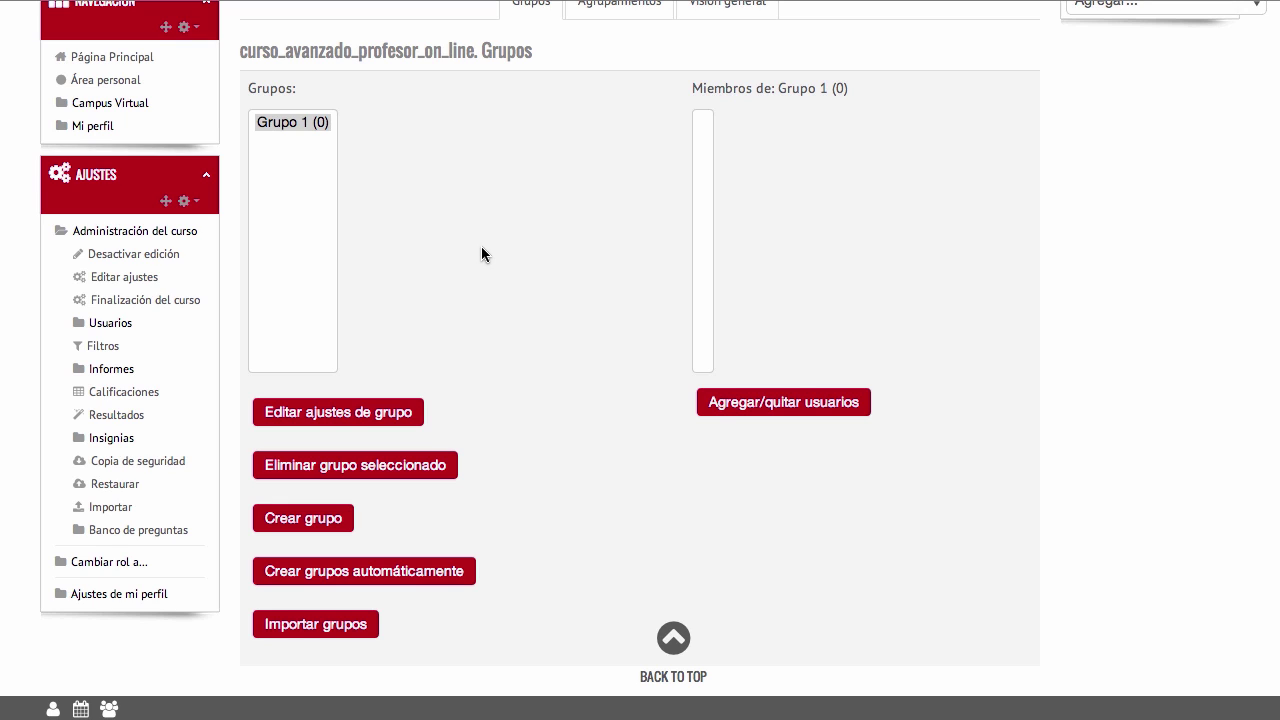
{"action": "left_click", "coordinate": [818, 409]}
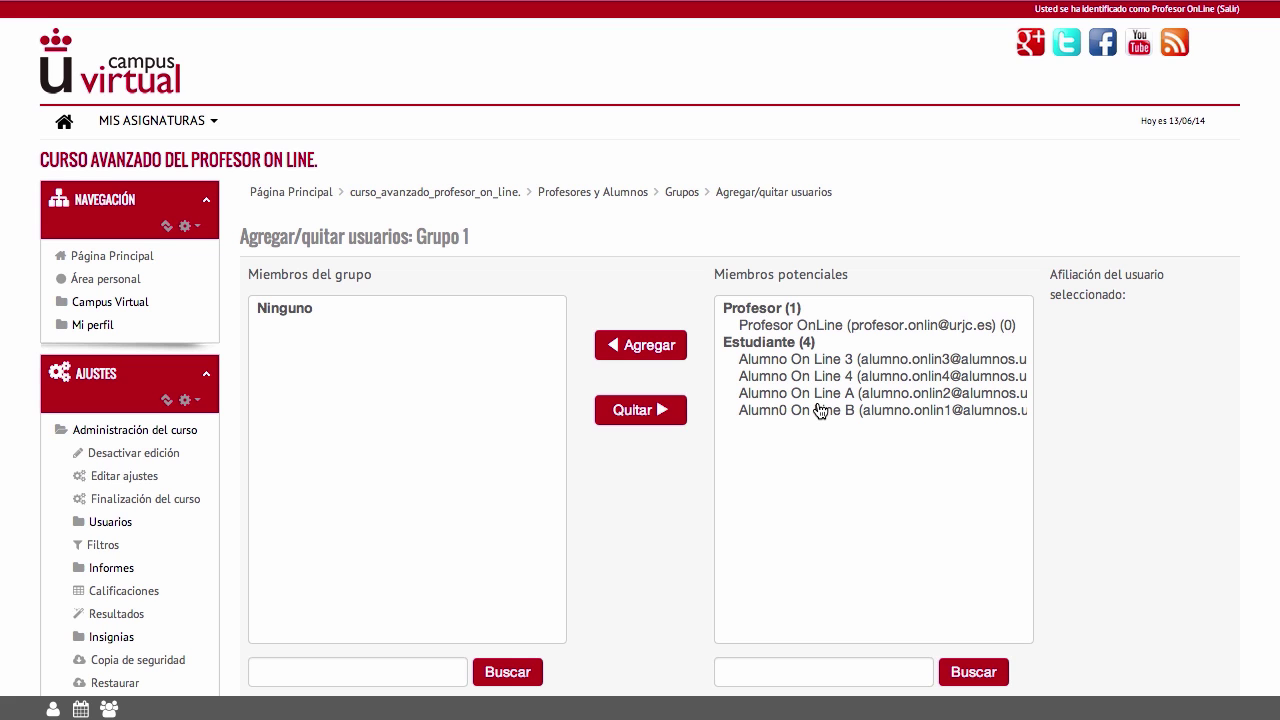
{"action": "scroll", "coordinate": [857, 423], "scroll_direction": "down", "scroll_amount": 3}
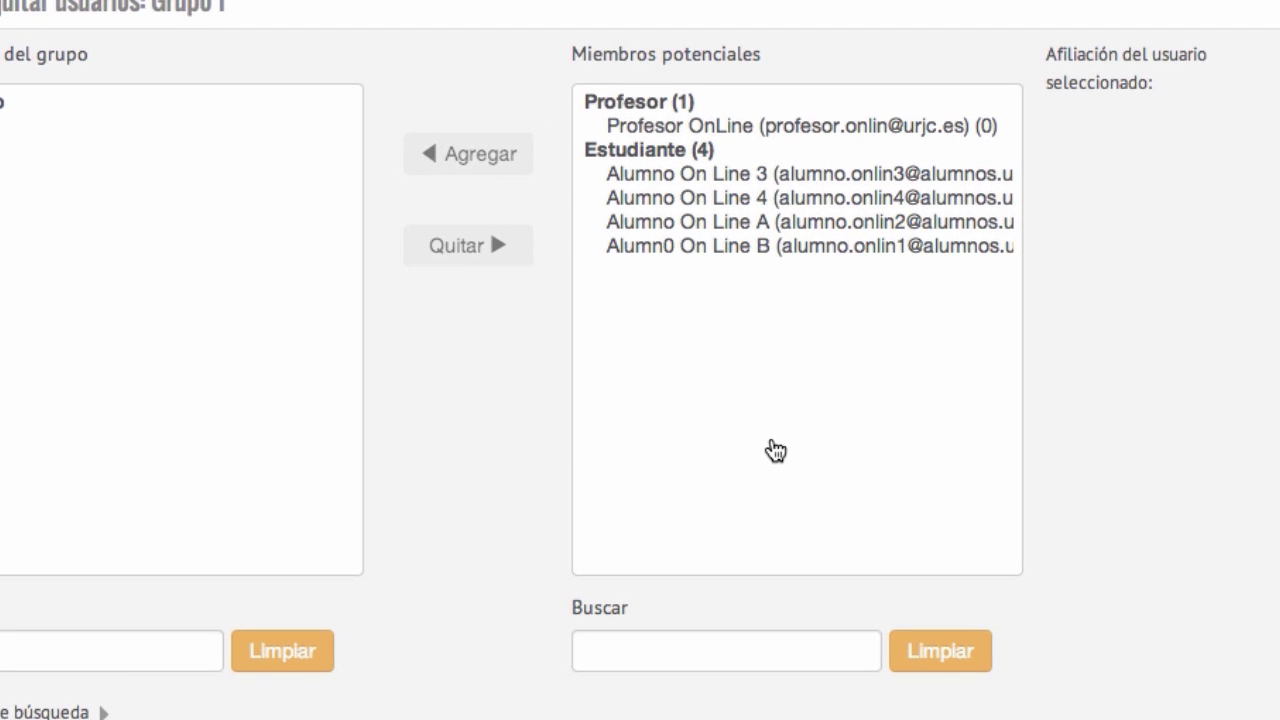
{"action": "left_click", "coordinate": [724, 172]}
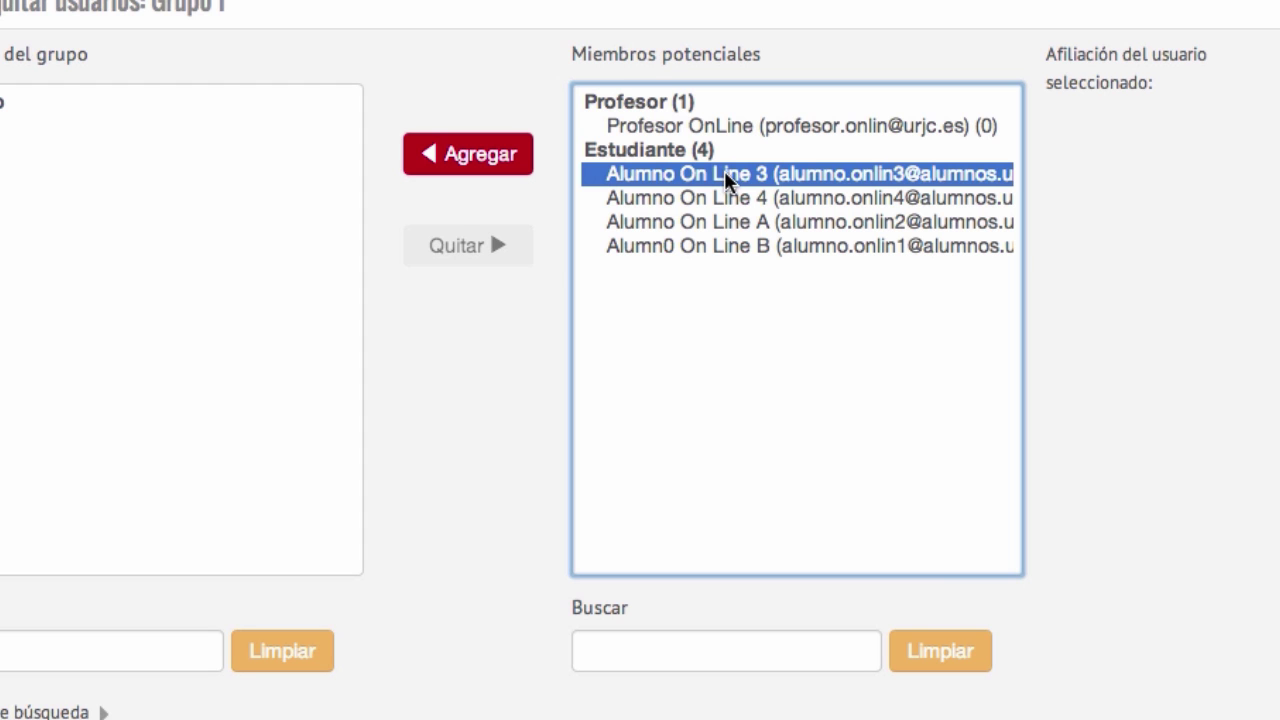
{"action": "left_click", "coordinate": [502, 170]}
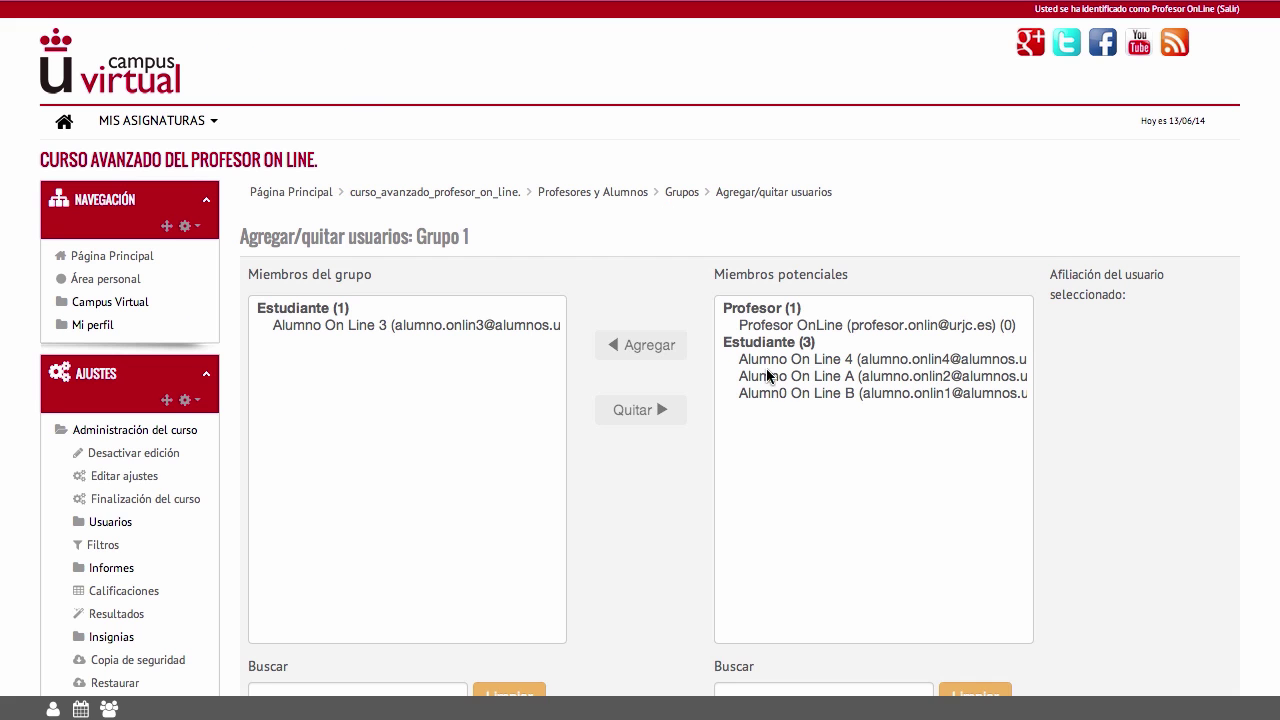
{"action": "left_click", "coordinate": [815, 376]}
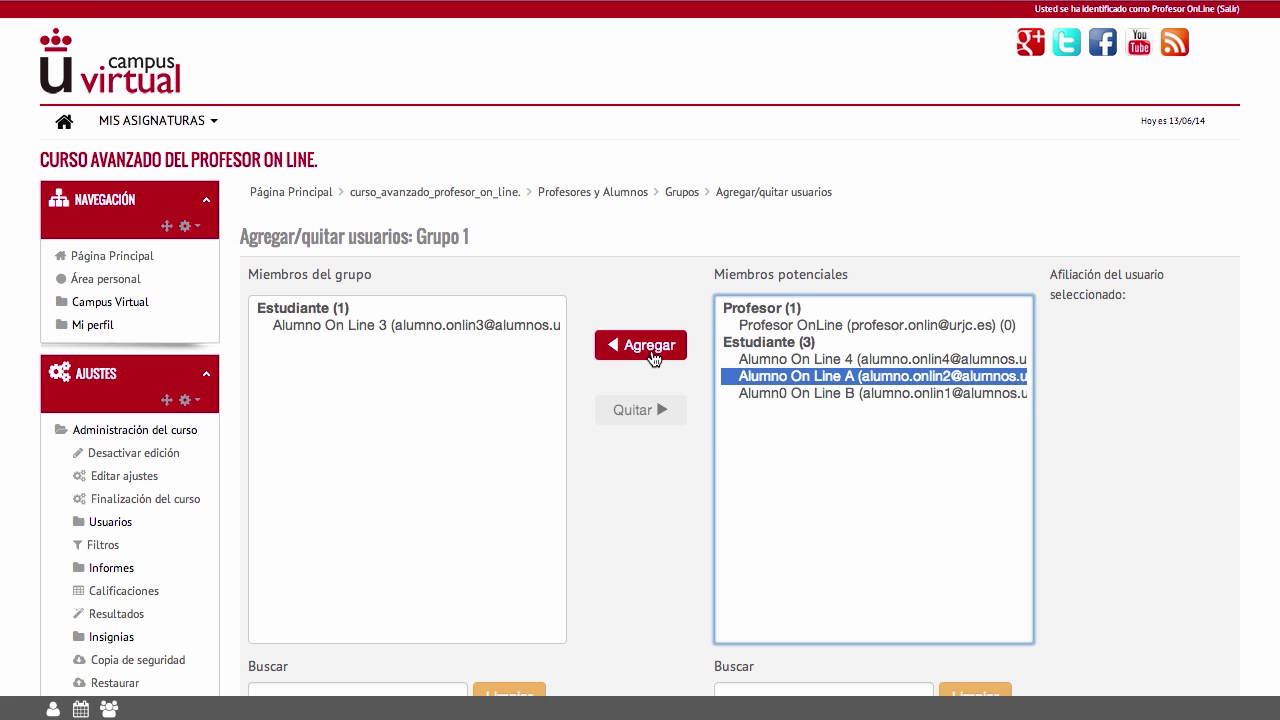
{"action": "left_click", "coordinate": [650, 354]}
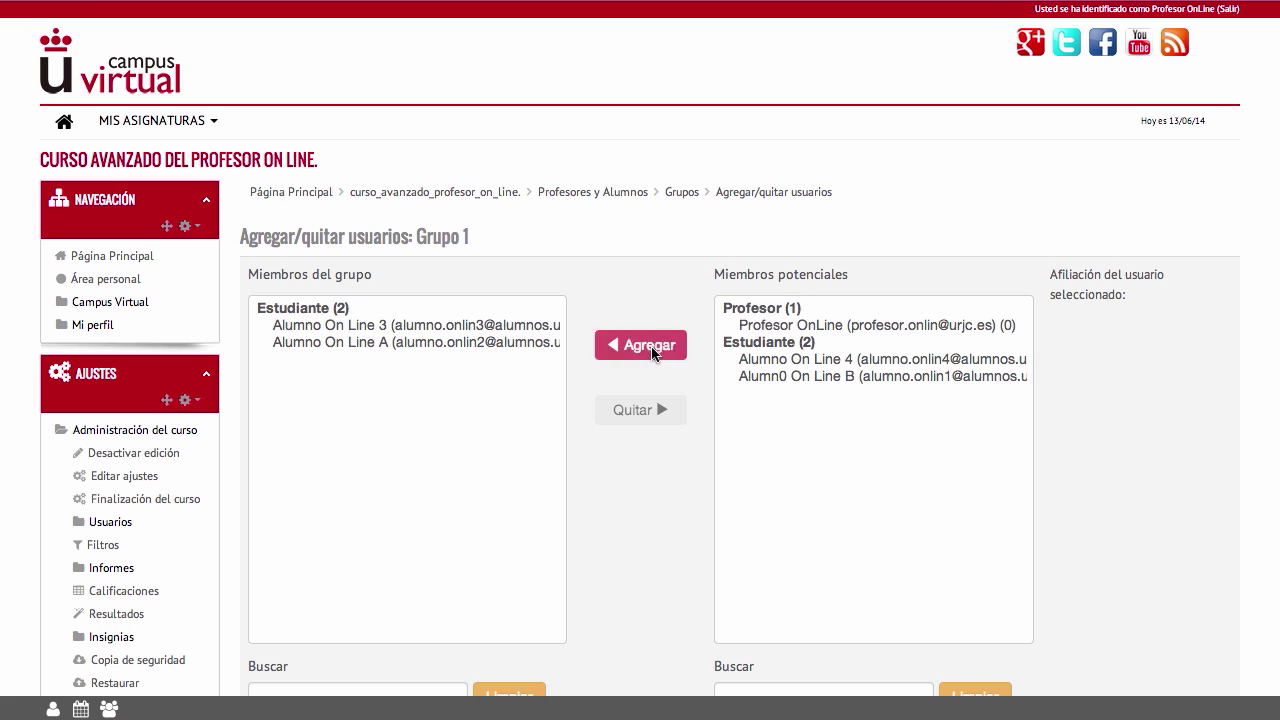
Remove the second student from Grupo 1's members and add the same student back to the group.
{"action": "scroll", "coordinate": [635, 263], "scroll_direction": "down", "scroll_amount": 4}
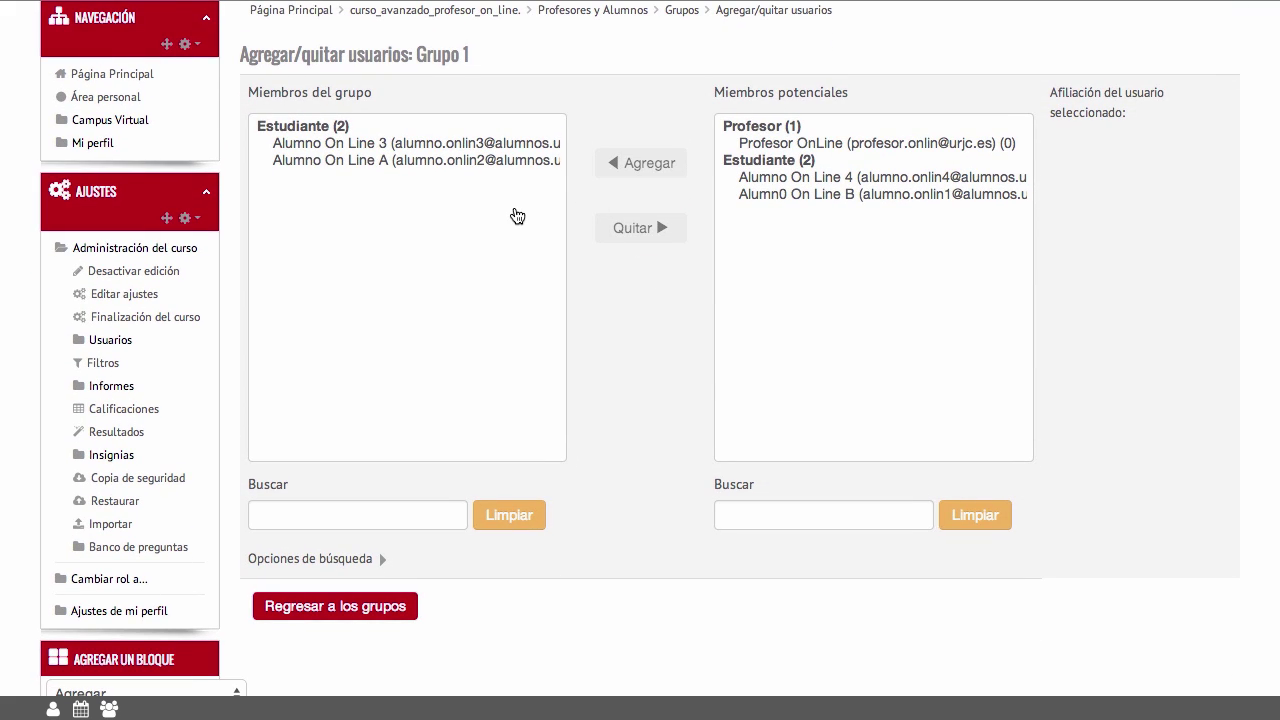
{"action": "left_click", "coordinate": [420, 162]}
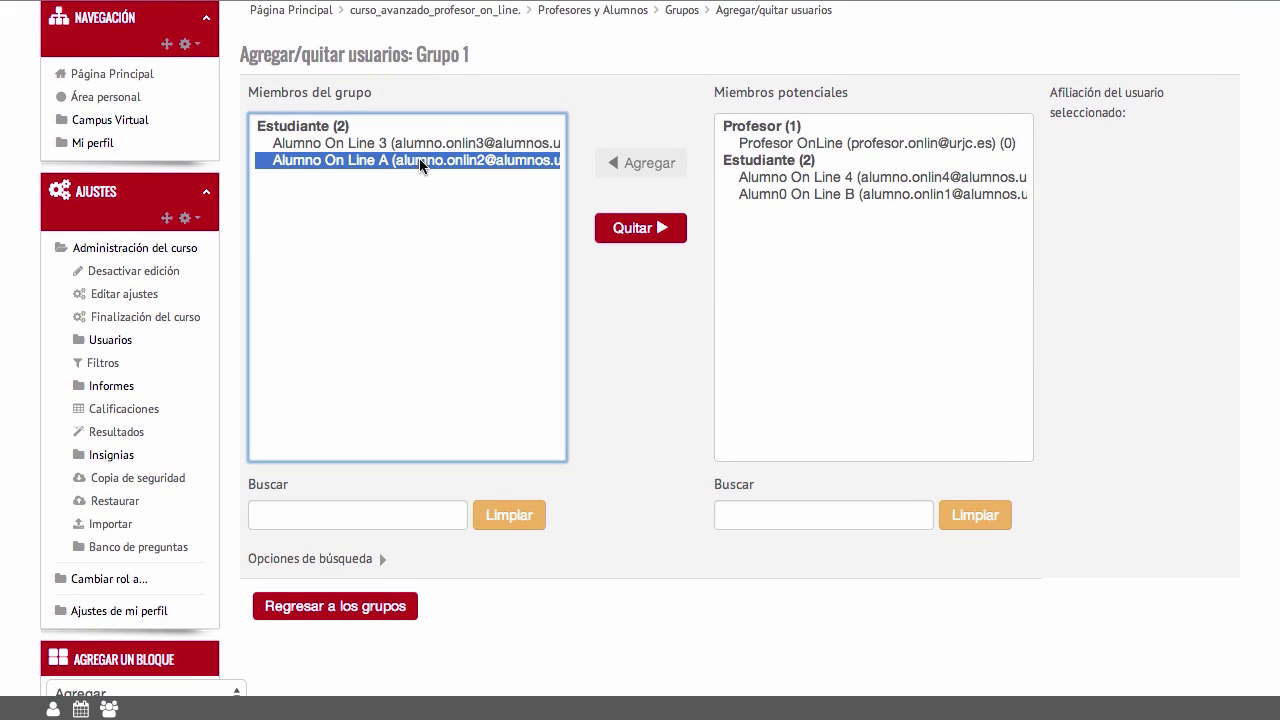
{"action": "left_click", "coordinate": [660, 229]}
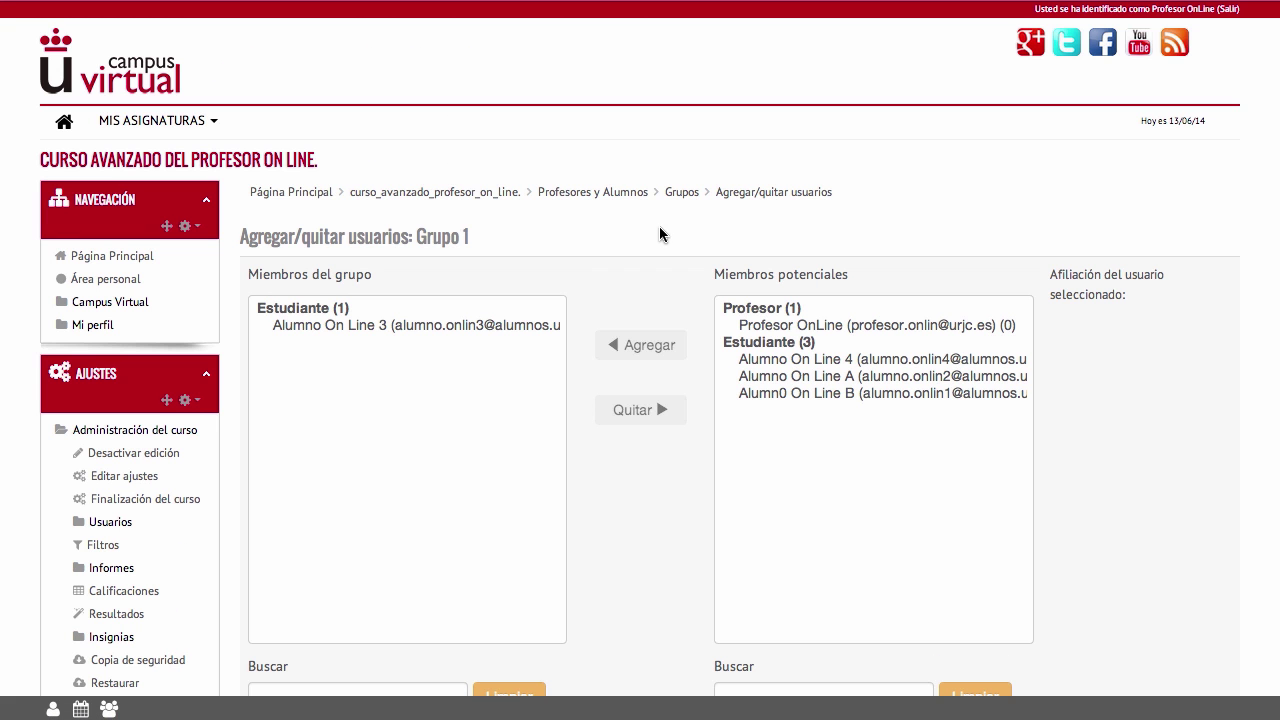
{"action": "left_click", "coordinate": [796, 378]}
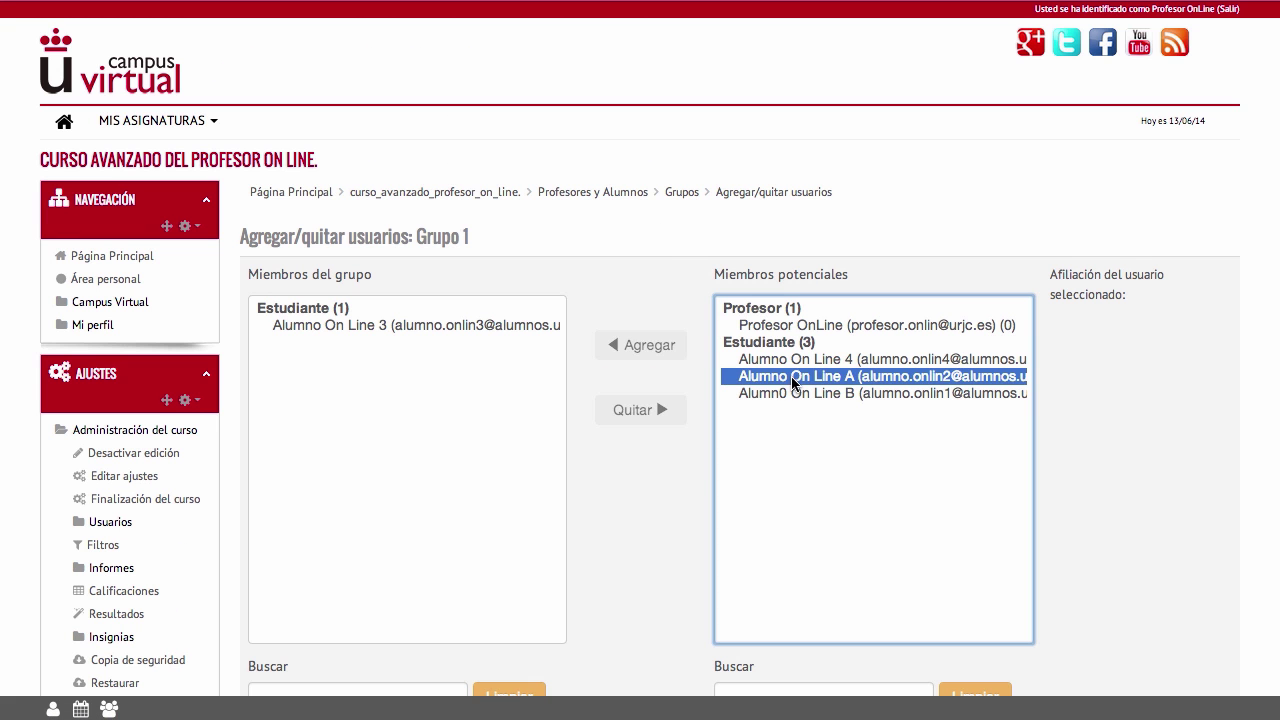
{"action": "left_click", "coordinate": [652, 348]}
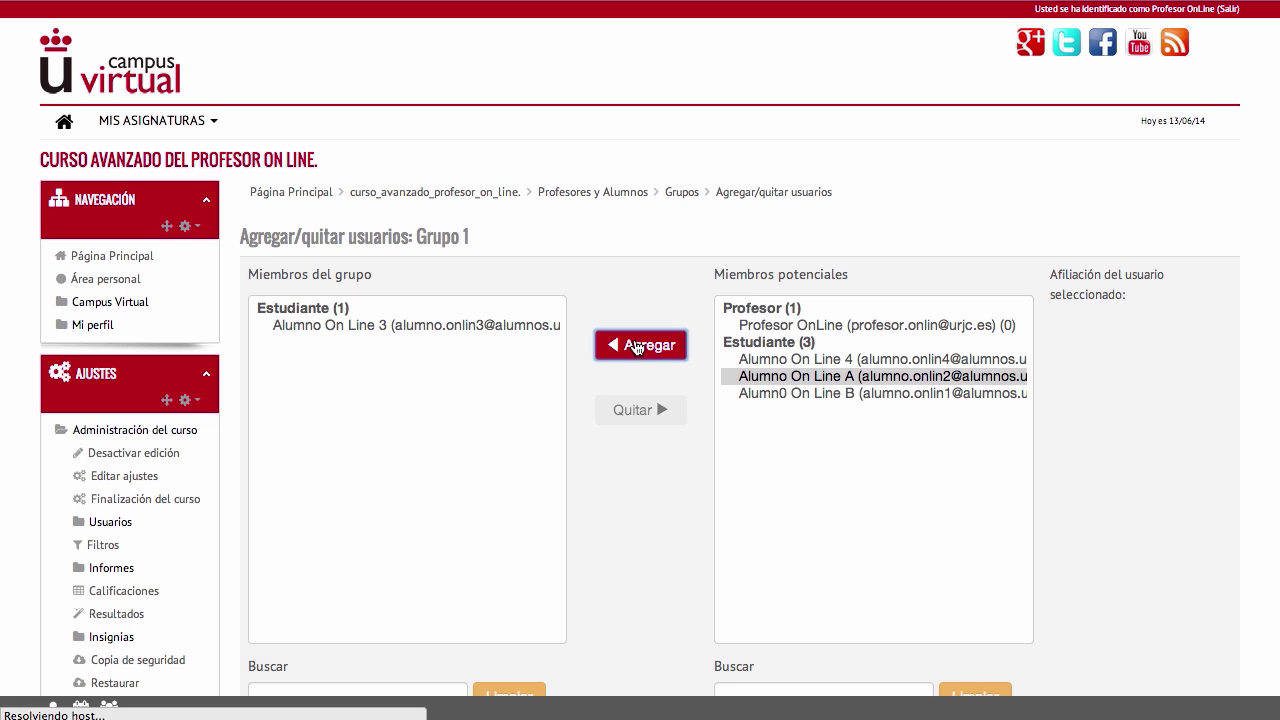
Return from Grupo 1's member management to the course's groups overview.
{"action": "scroll", "coordinate": [636, 347], "scroll_direction": "down", "scroll_amount": 3}
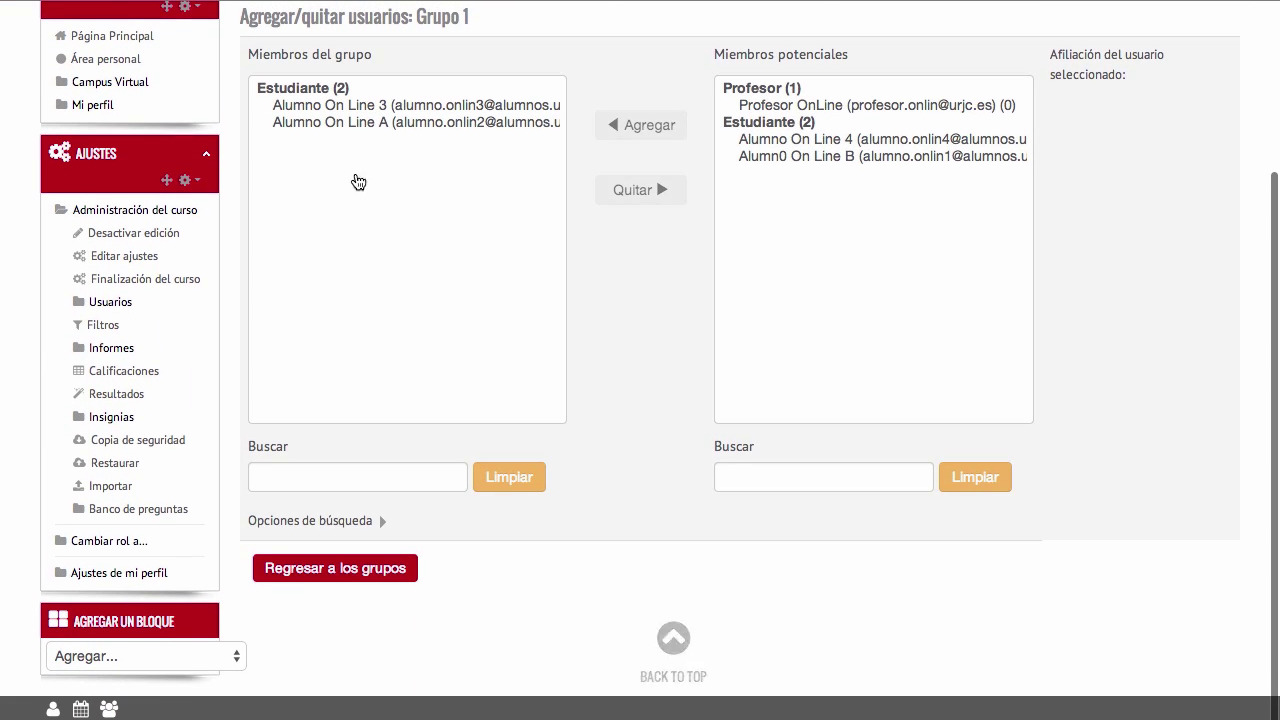
{"action": "left_click", "coordinate": [335, 570]}
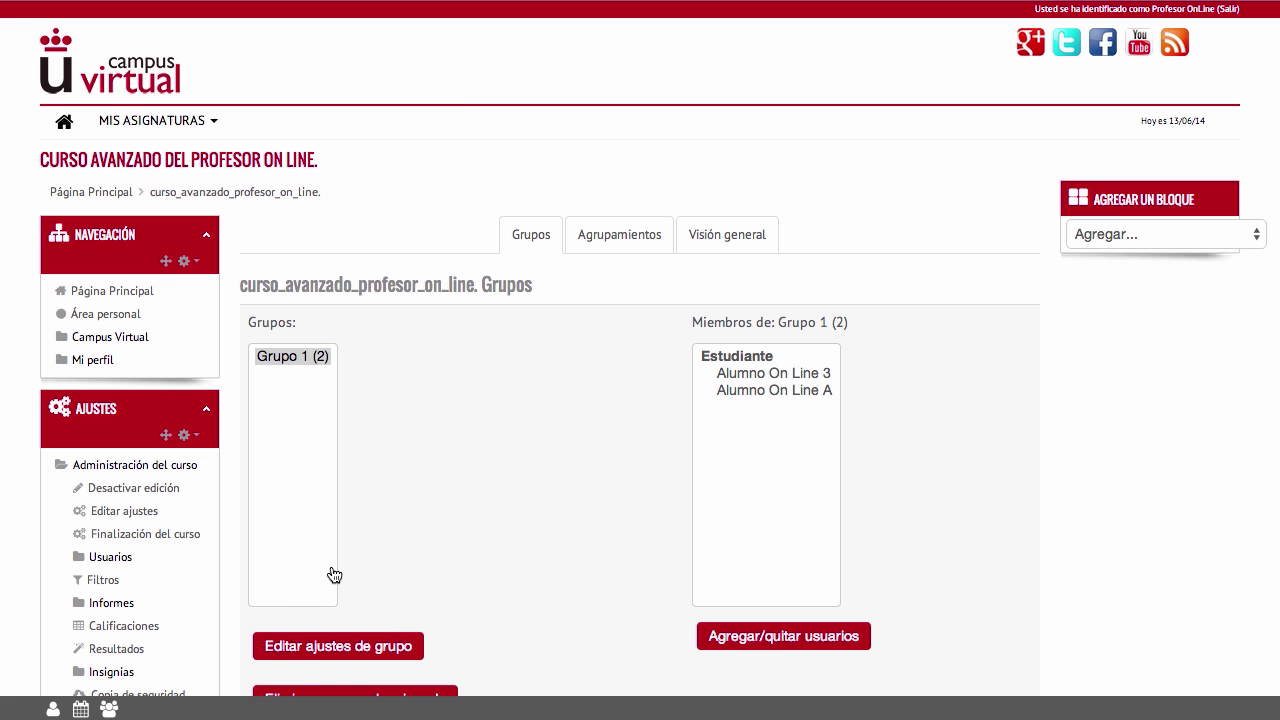
{"action": "scroll", "coordinate": [479, 468], "scroll_direction": "down", "scroll_amount": 5}
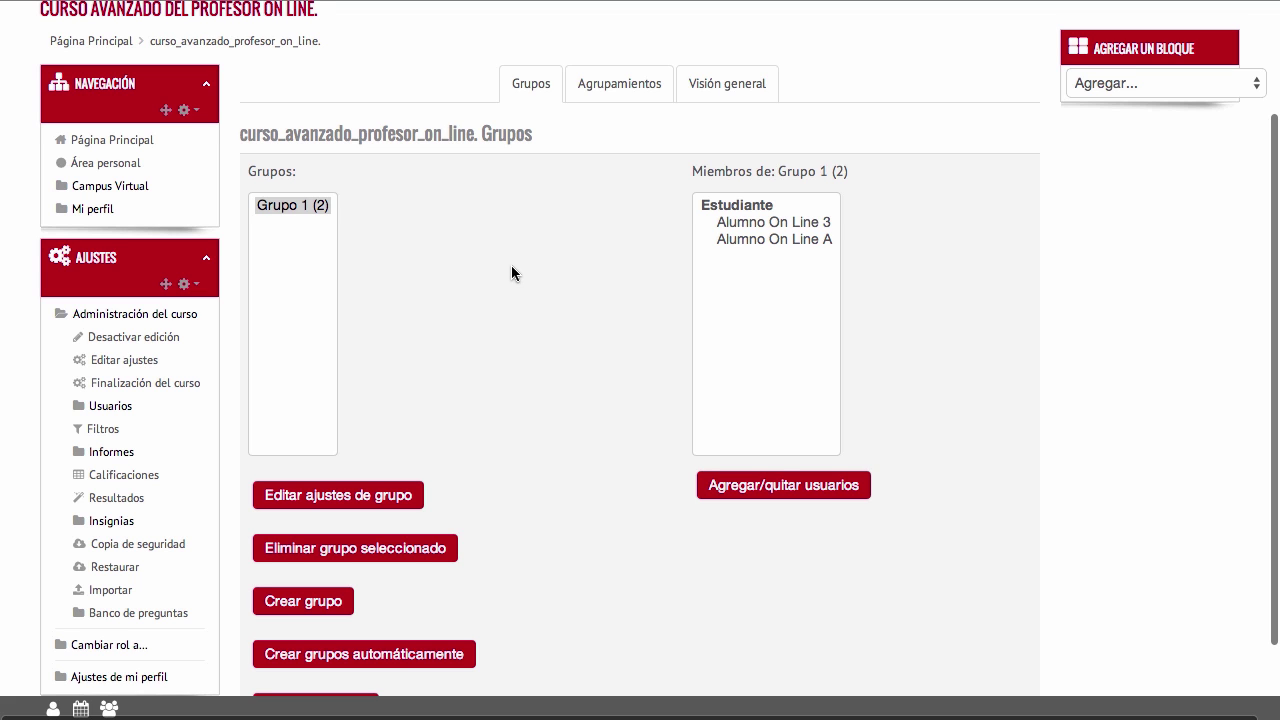
Open the course's groupings, start a new grouping, and name it Agrupamiento 1.
{"action": "scroll", "coordinate": [511, 265], "scroll_direction": "down", "scroll_amount": 5}
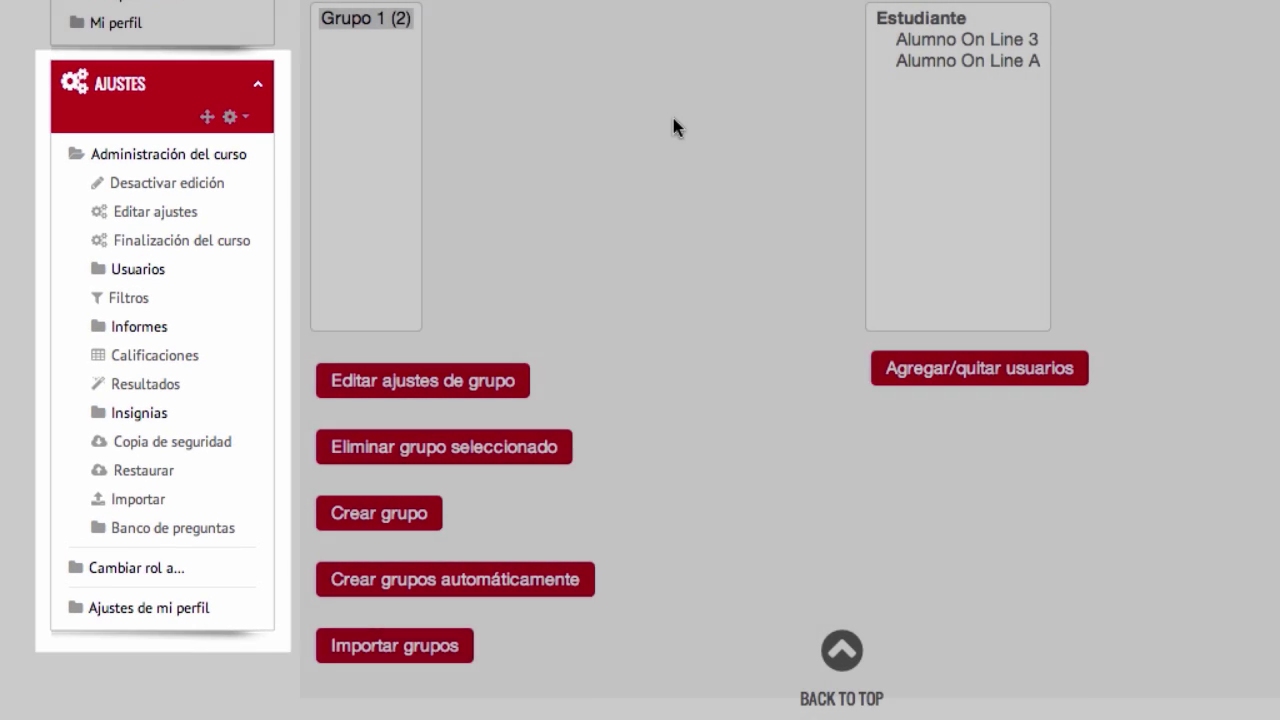
{"action": "scroll", "coordinate": [674, 120], "scroll_direction": "up", "scroll_amount": 2}
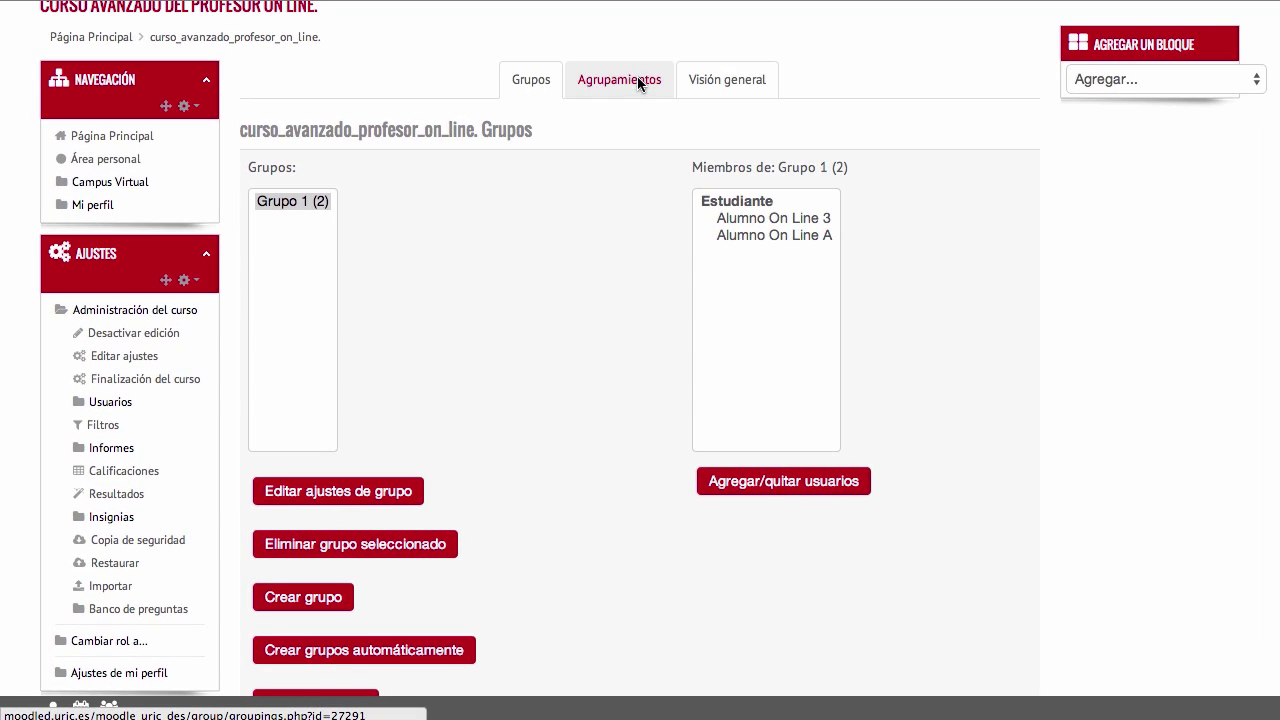
{"action": "left_click", "coordinate": [637, 88]}
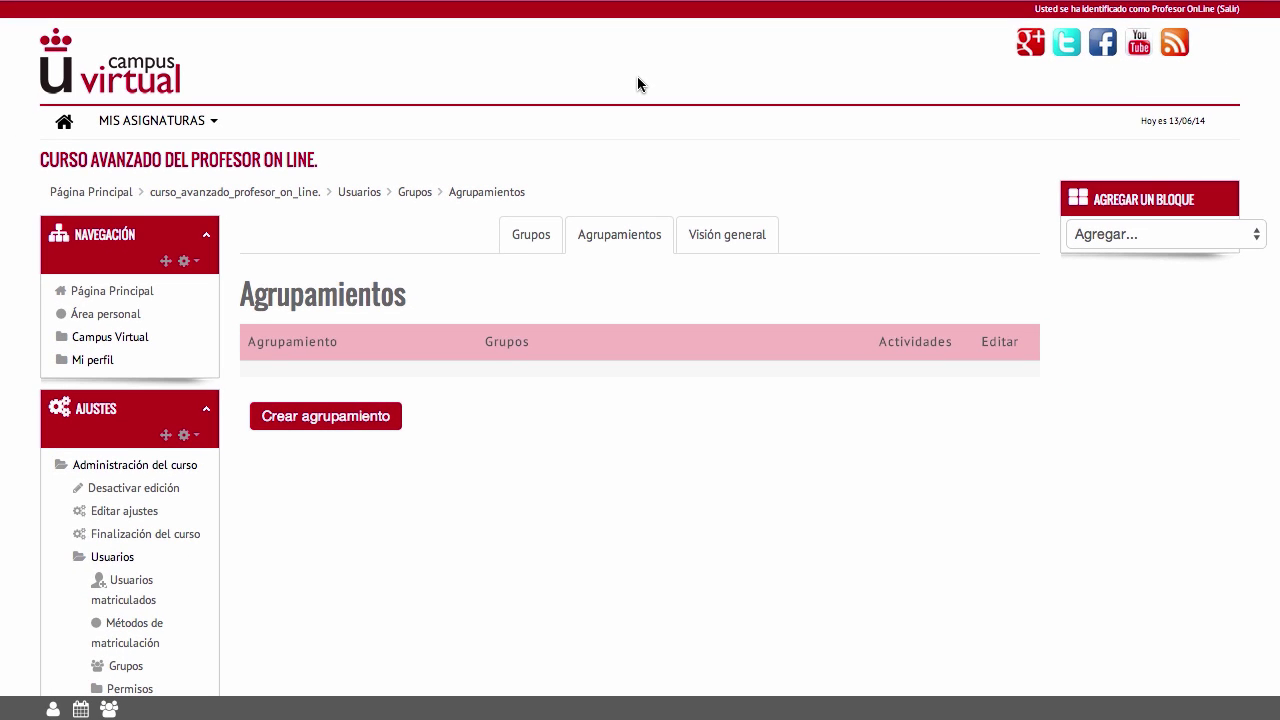
{"action": "scroll", "coordinate": [637, 77], "scroll_direction": "down", "scroll_amount": 1}
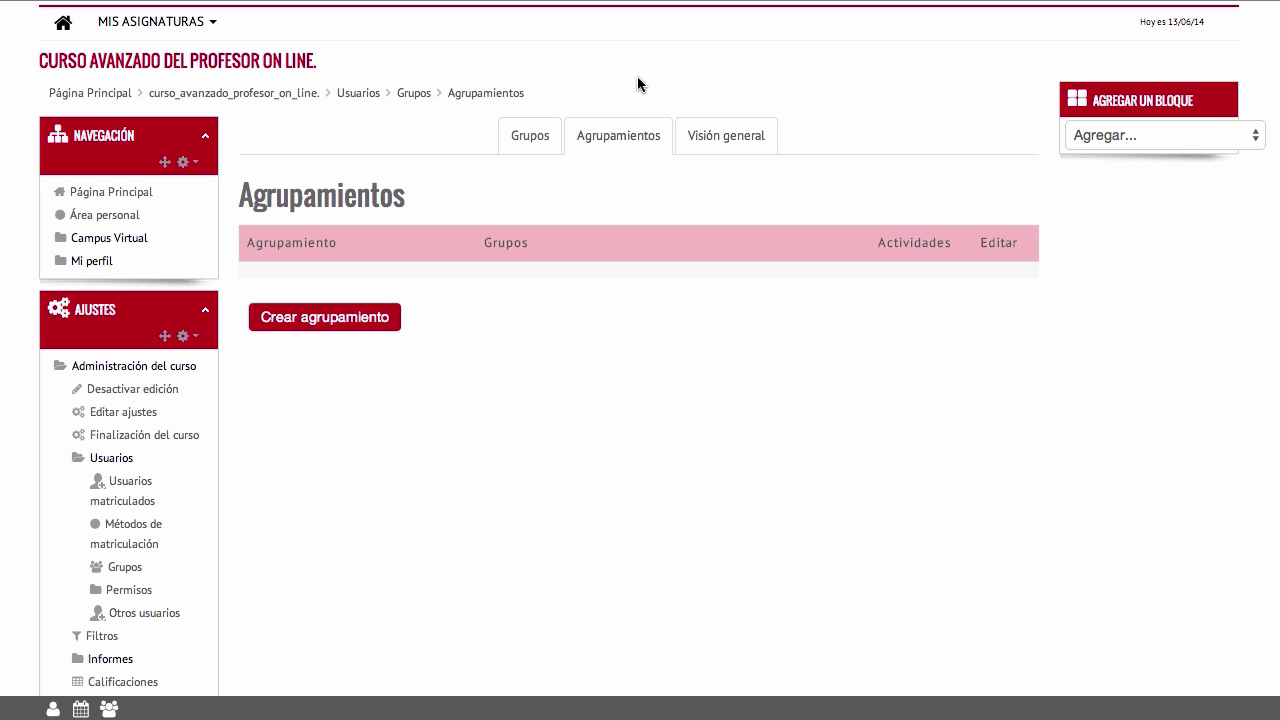
{"action": "left_click", "coordinate": [362, 328]}
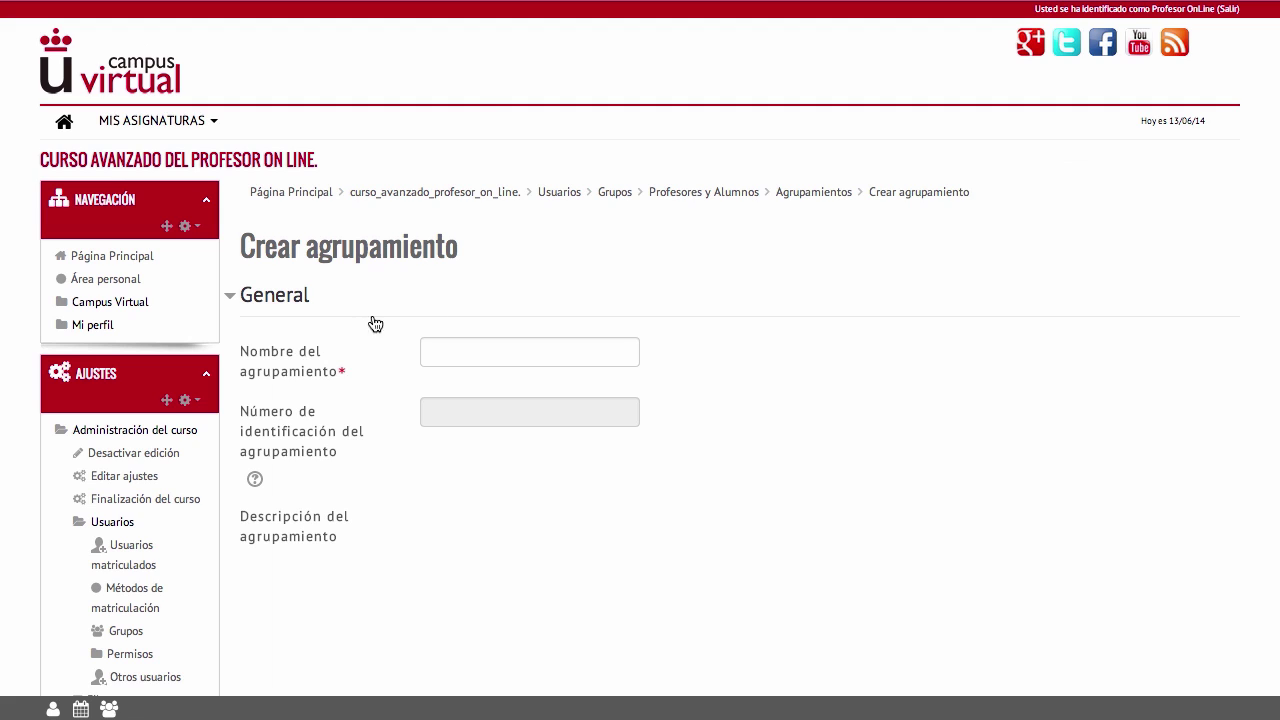
{"action": "scroll", "coordinate": [808, 256], "scroll_direction": "down", "scroll_amount": 5}
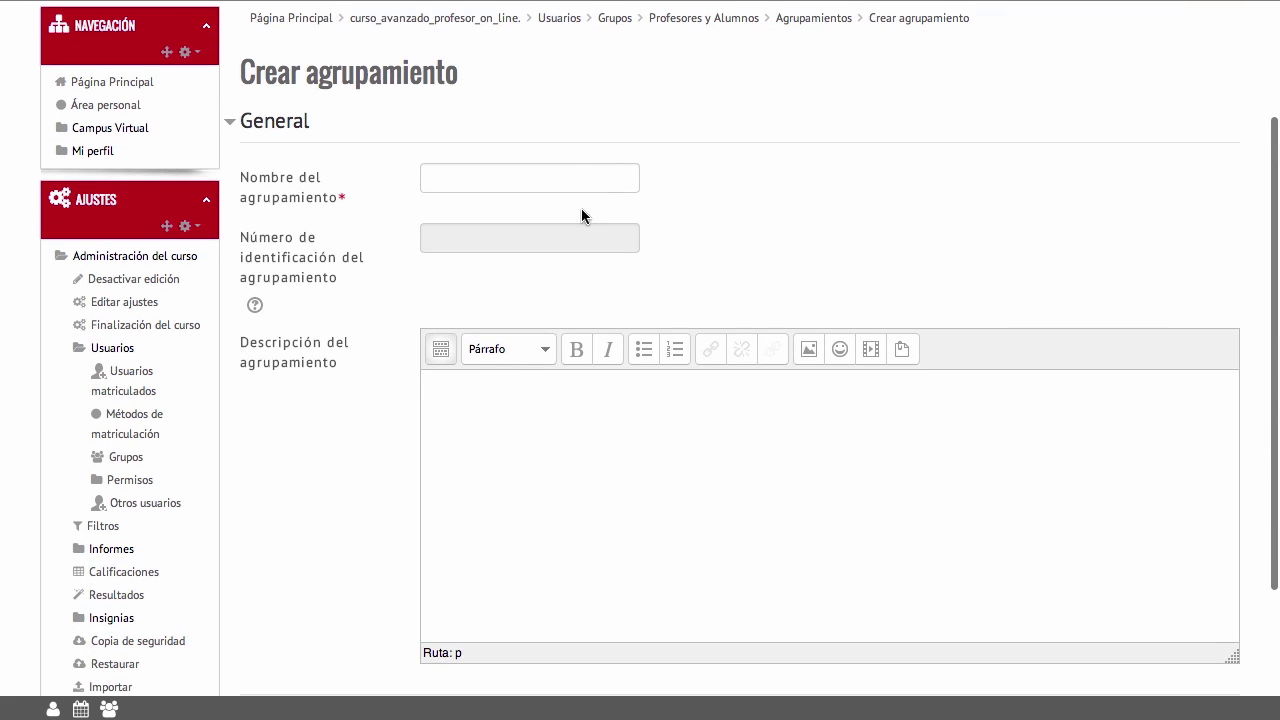
{"action": "left_click", "coordinate": [570, 175]}
{"action": "type", "text": "Ag"}
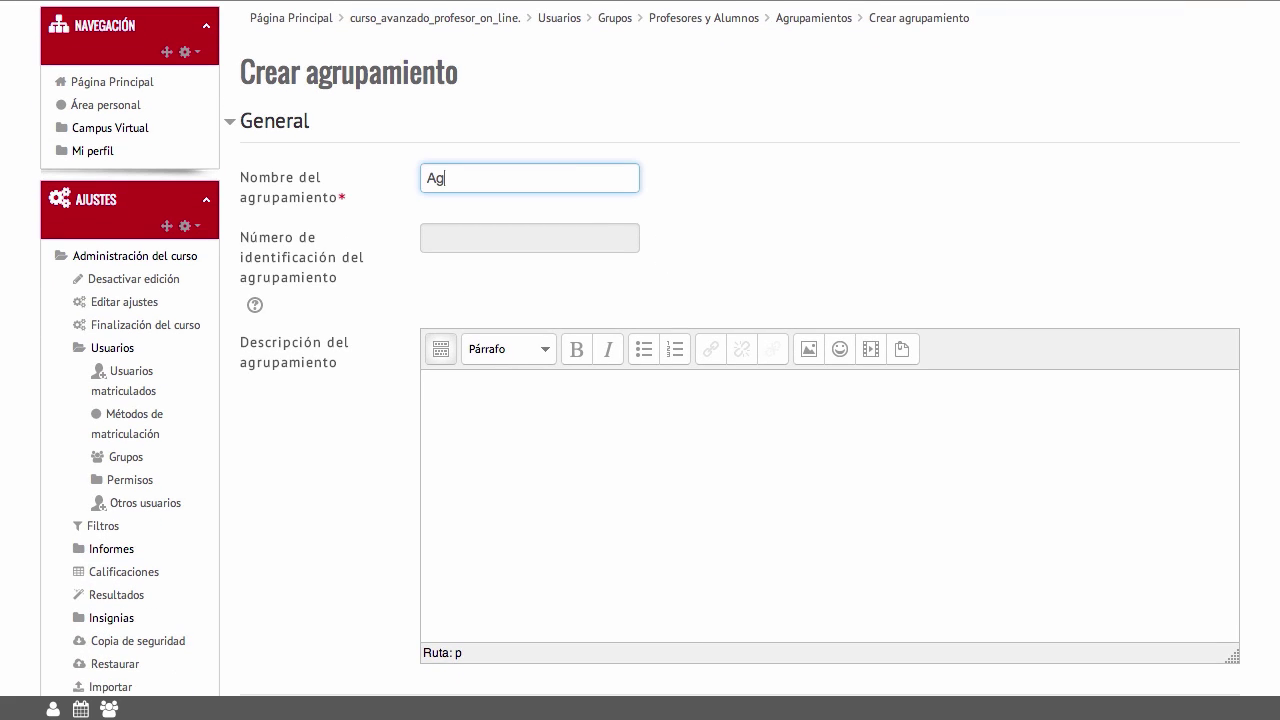
{"action": "type", "text": "rupamiento 1"}
Enter the grouping description "Agrupamiento para la Tarea 1." and save the new grouping.
{"action": "scroll", "coordinate": [738, 223], "scroll_direction": "down", "scroll_amount": 2}
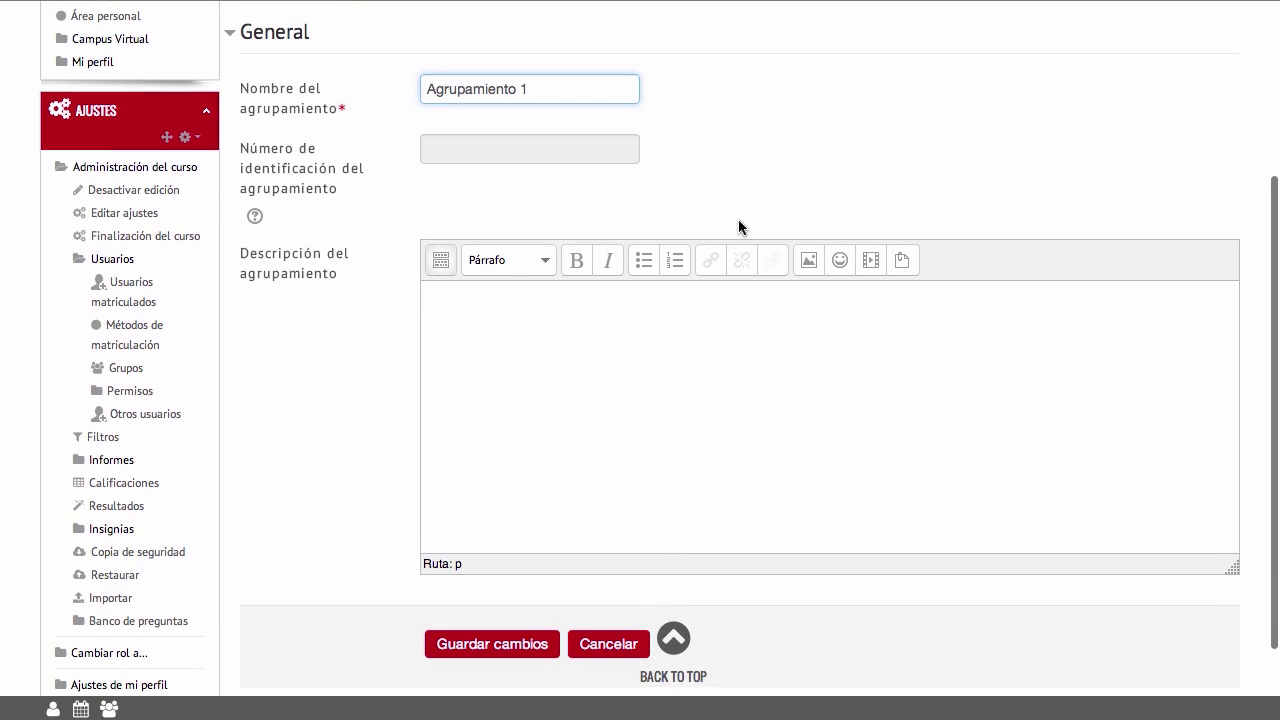
{"action": "left_click", "coordinate": [586, 357]}
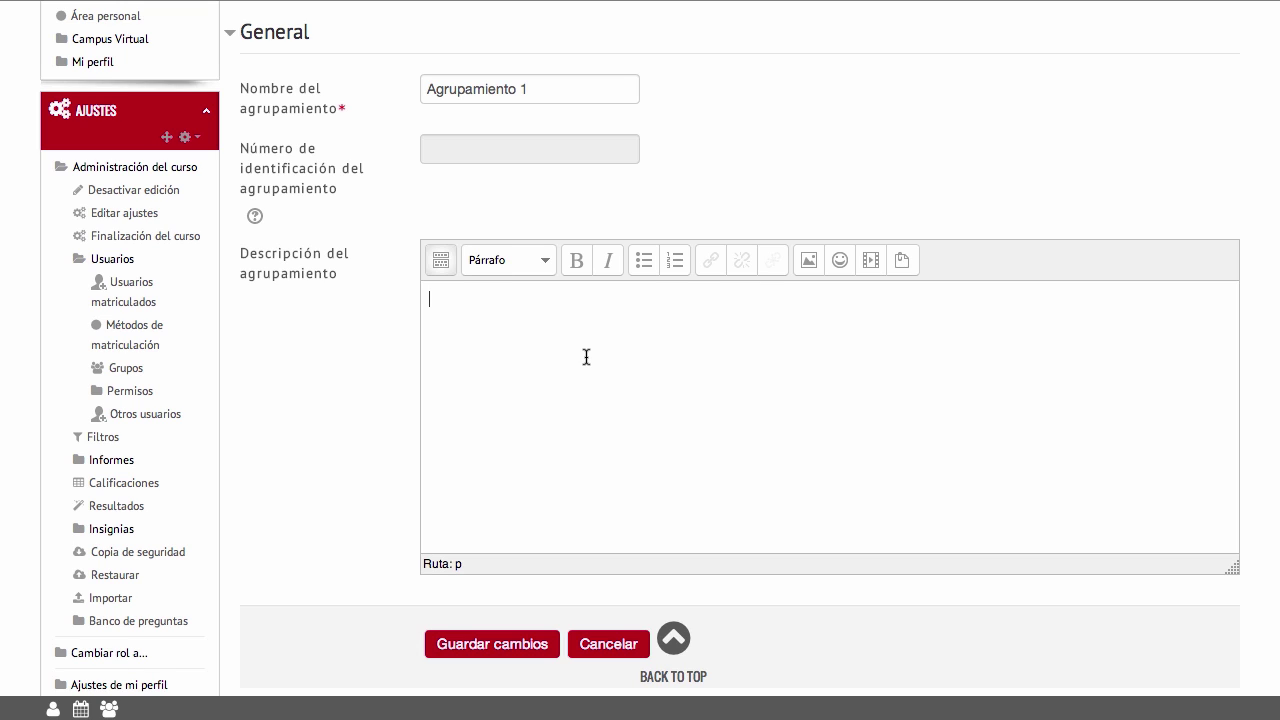
{"action": "type", "text": "Agrupamiento para la Tarea 1."}
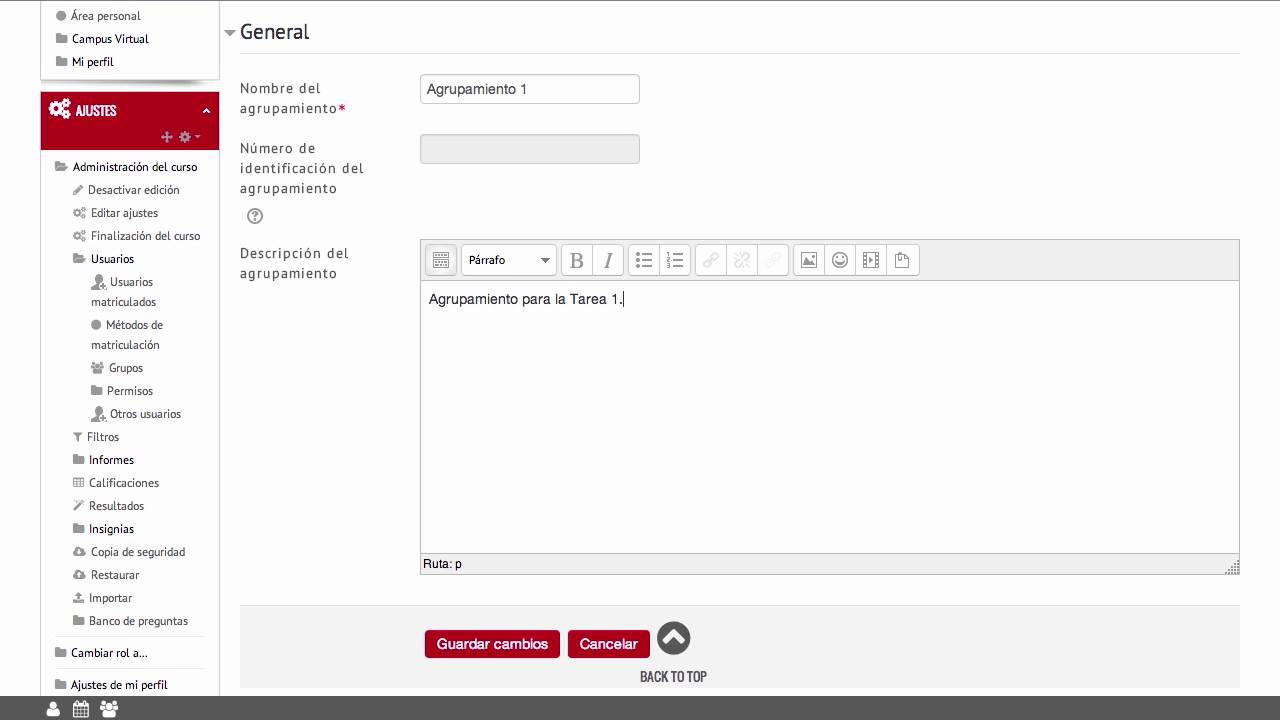
{"action": "left_click", "coordinate": [506, 652]}
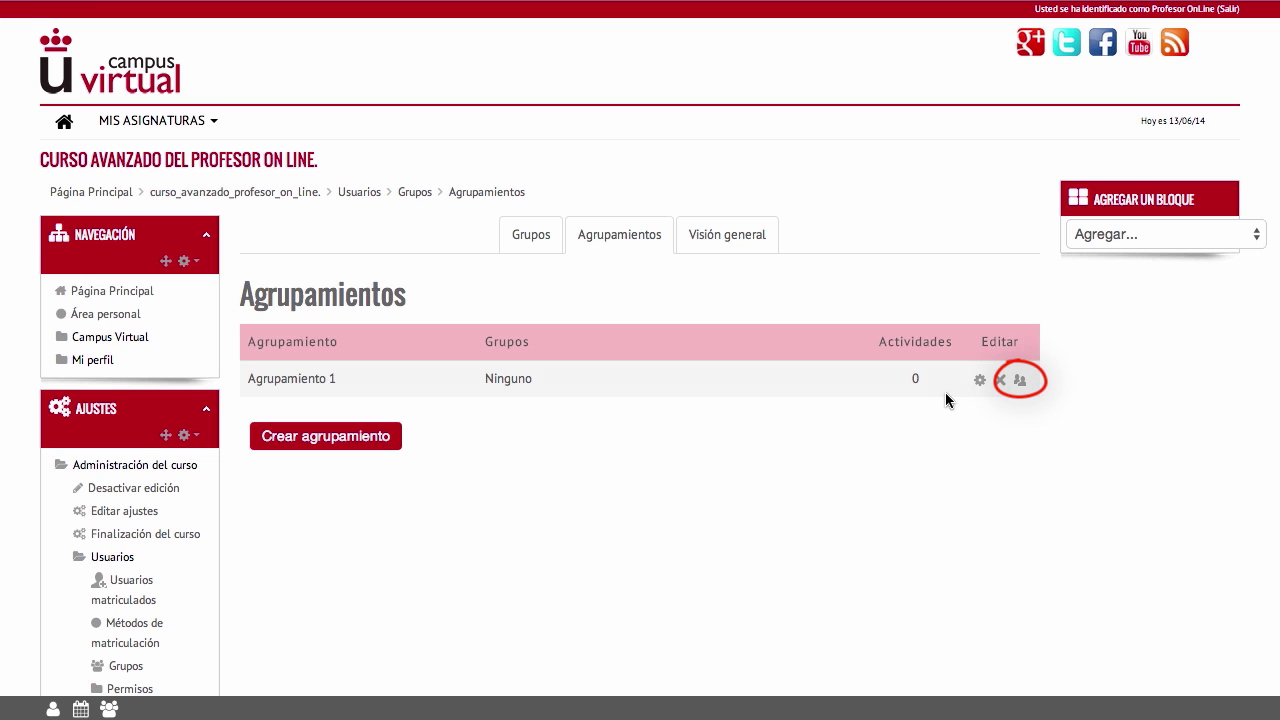
Add Grupo 1 to Agrupamiento 1 and return to the groupings list.
{"action": "left_click", "coordinate": [1020, 381]}
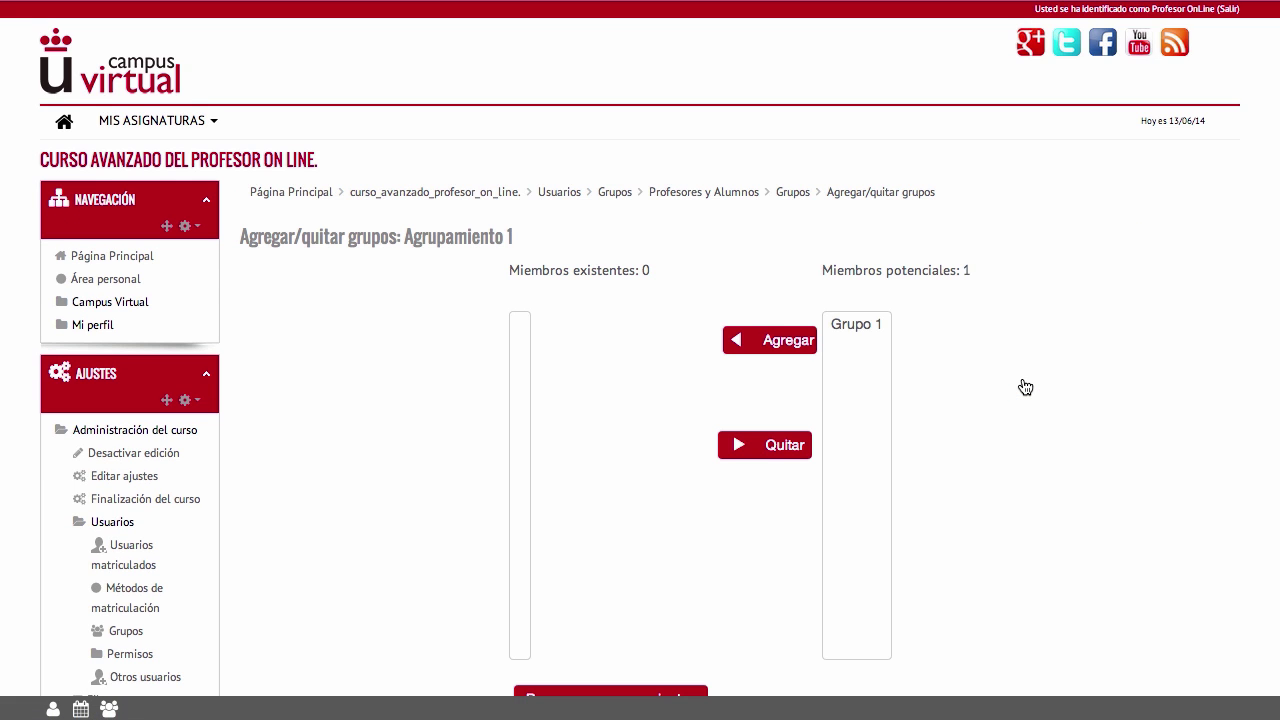
{"action": "scroll", "coordinate": [1025, 387], "scroll_direction": "down", "scroll_amount": 3}
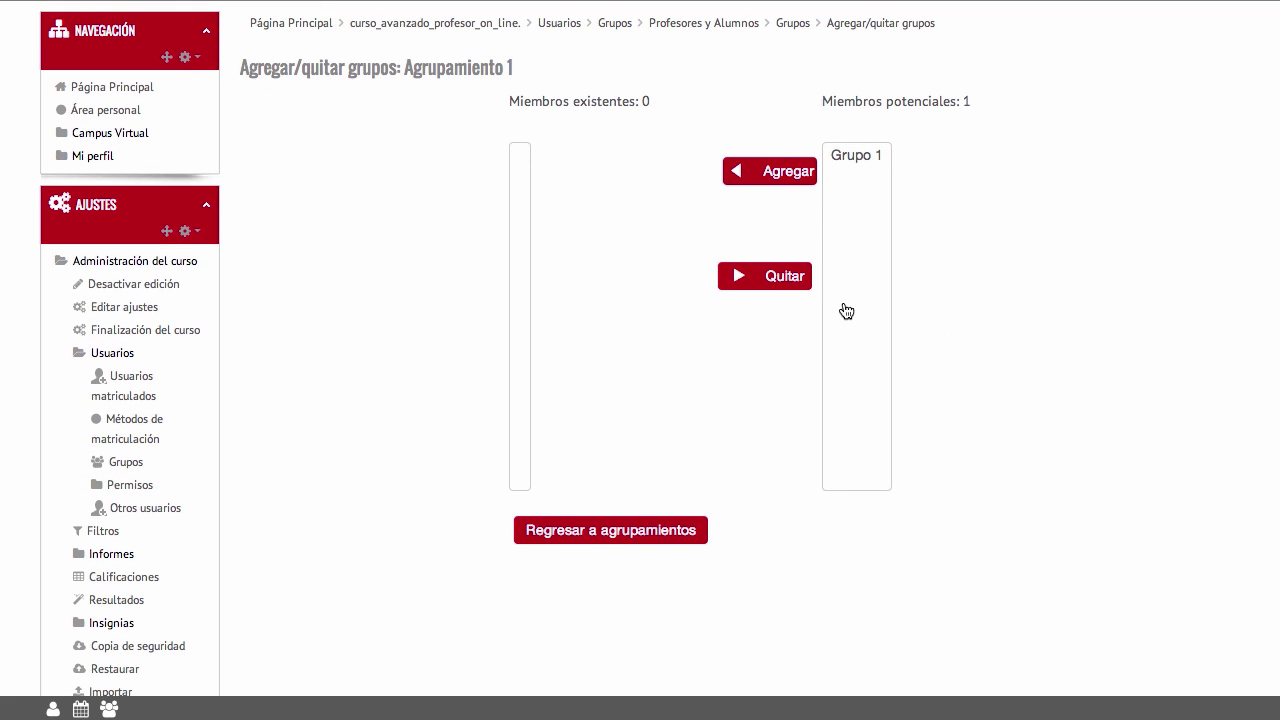
{"action": "left_click", "coordinate": [864, 157]}
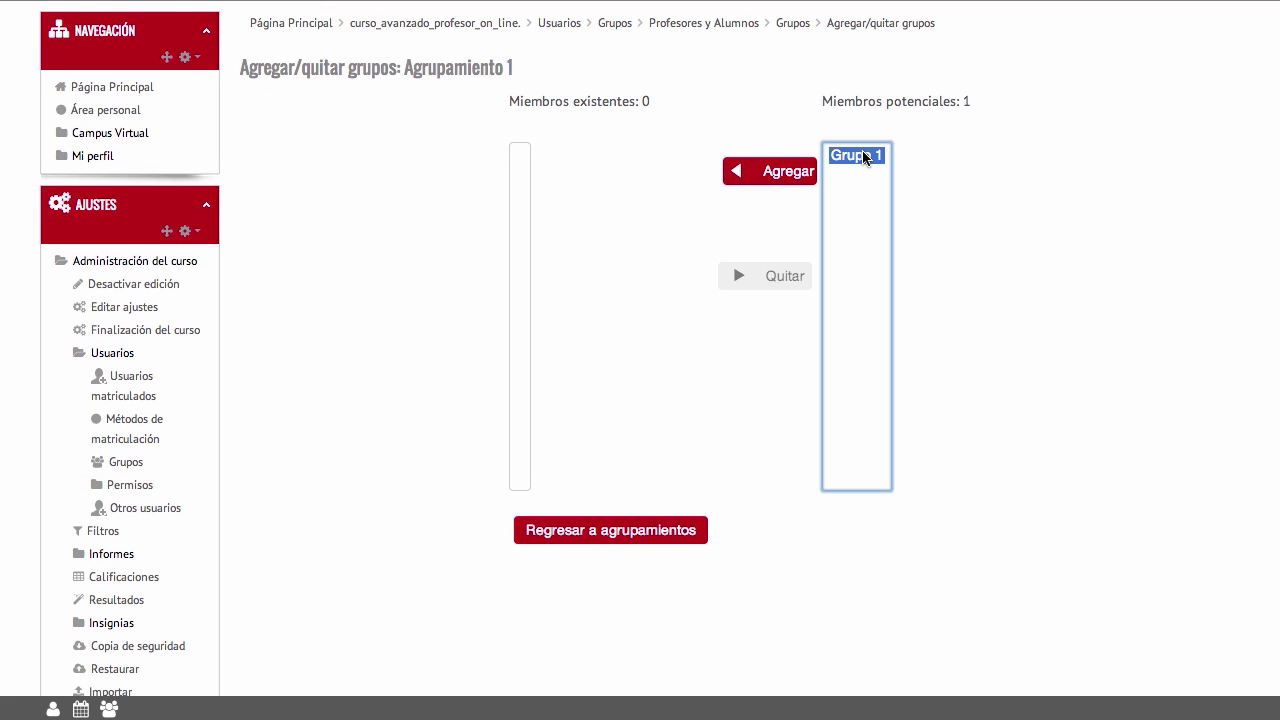
{"action": "left_click", "coordinate": [772, 180]}
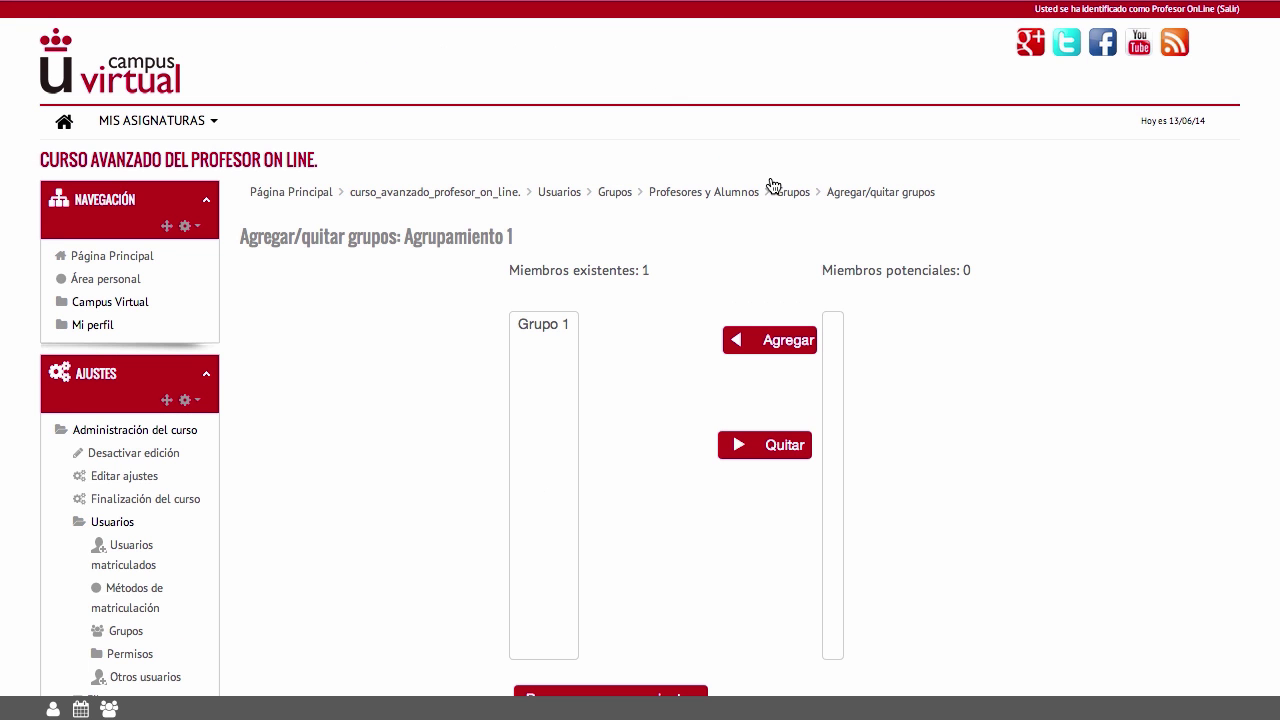
{"action": "scroll", "coordinate": [650, 206], "scroll_direction": "down", "scroll_amount": 4}
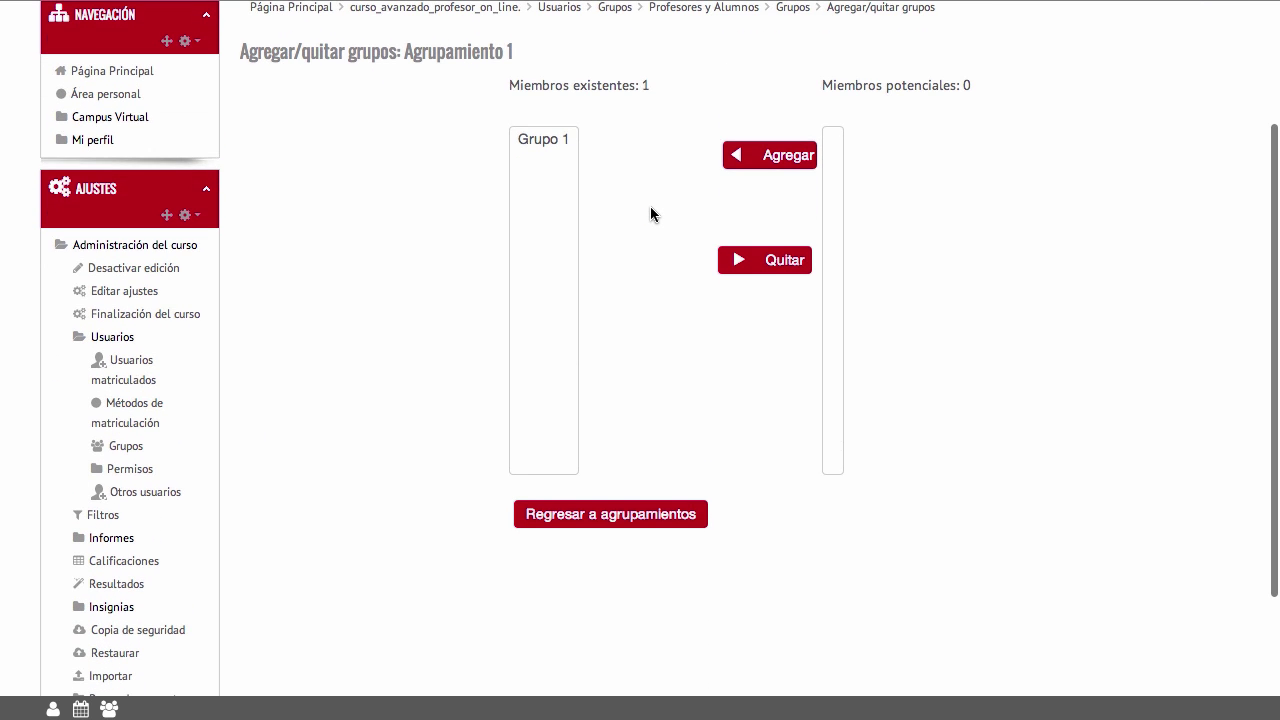
{"action": "left_click", "coordinate": [632, 514]}
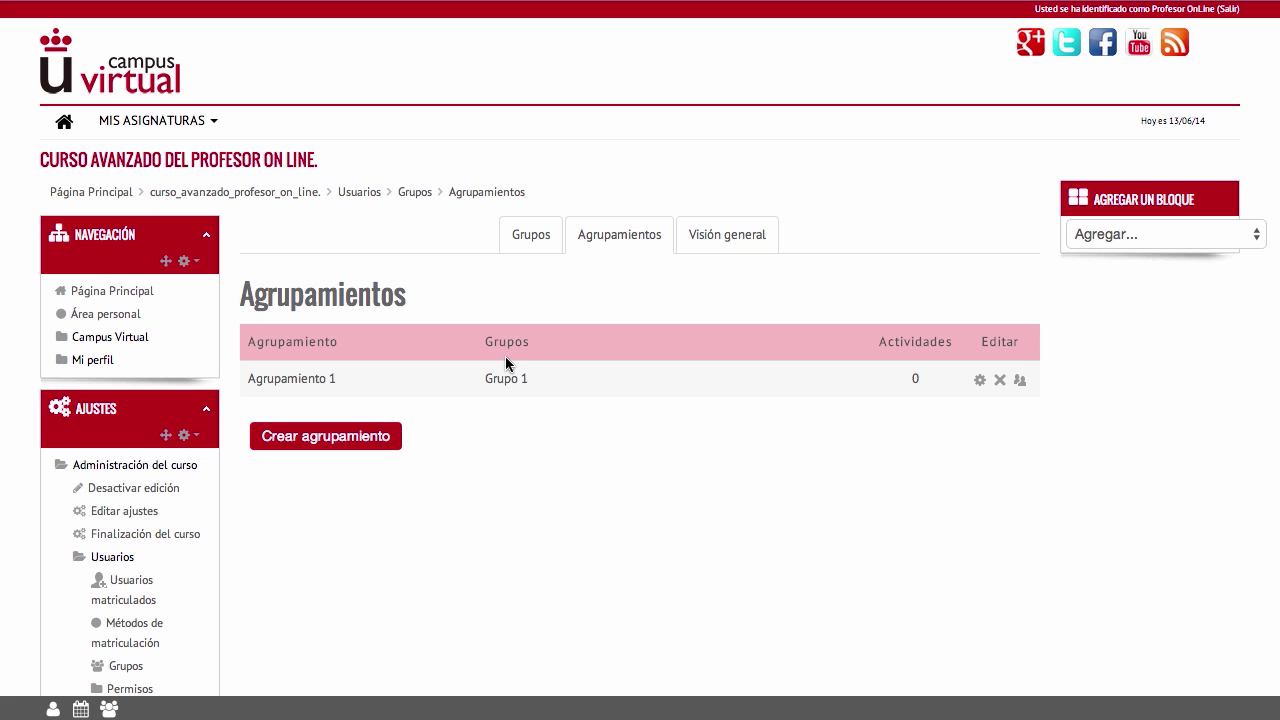
Return to the course's main page and open Módulo II within Contenidos.
{"action": "left_click", "coordinate": [285, 193]}
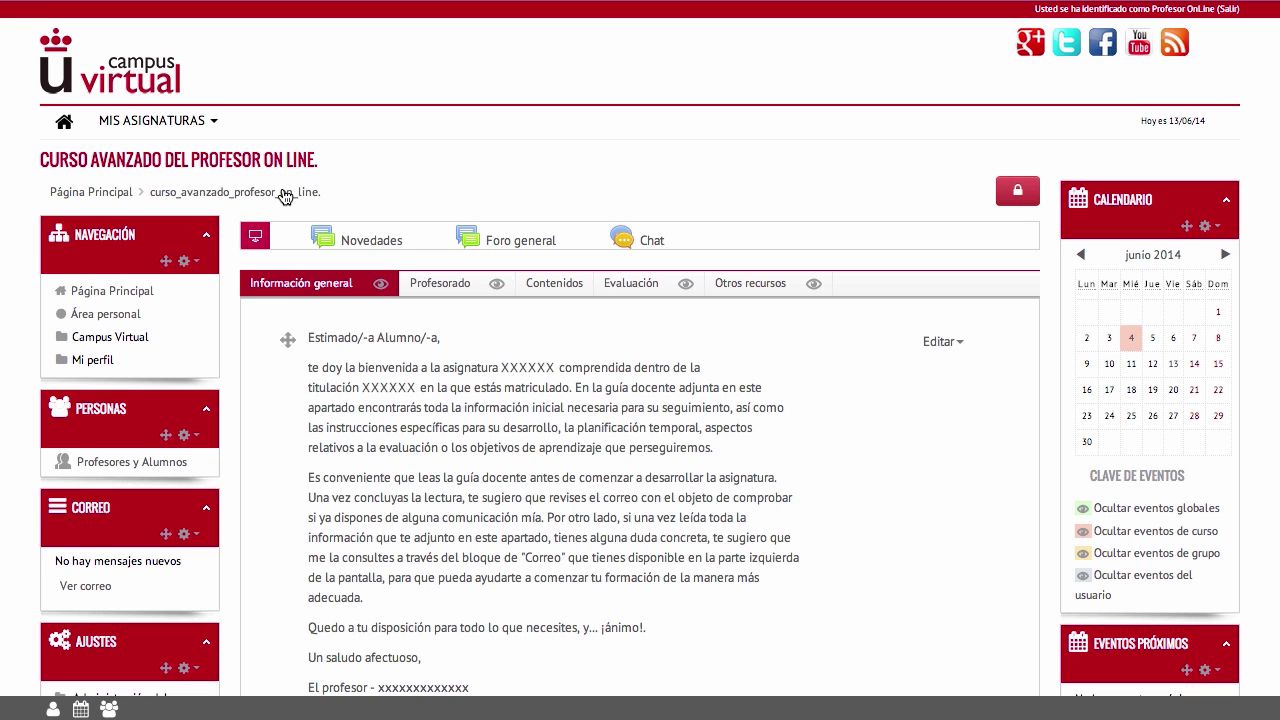
{"action": "left_click", "coordinate": [556, 284]}
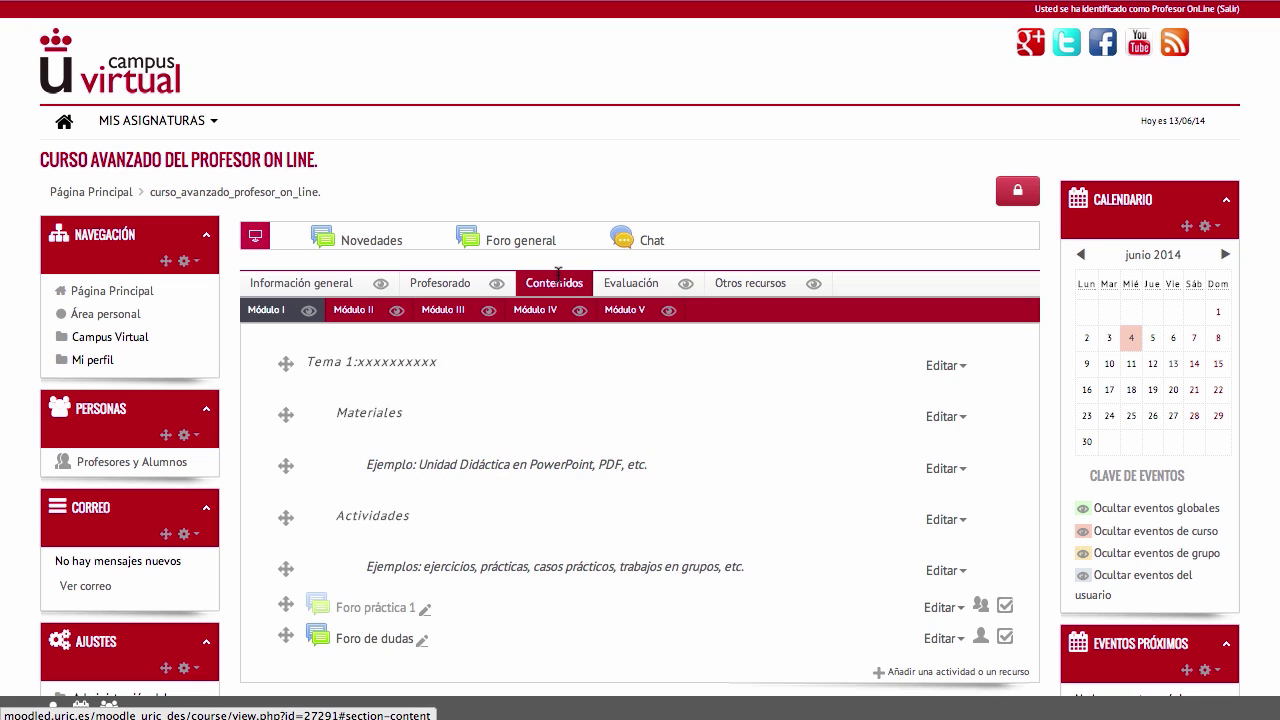
{"action": "scroll", "coordinate": [694, 370], "scroll_direction": "down", "scroll_amount": 2}
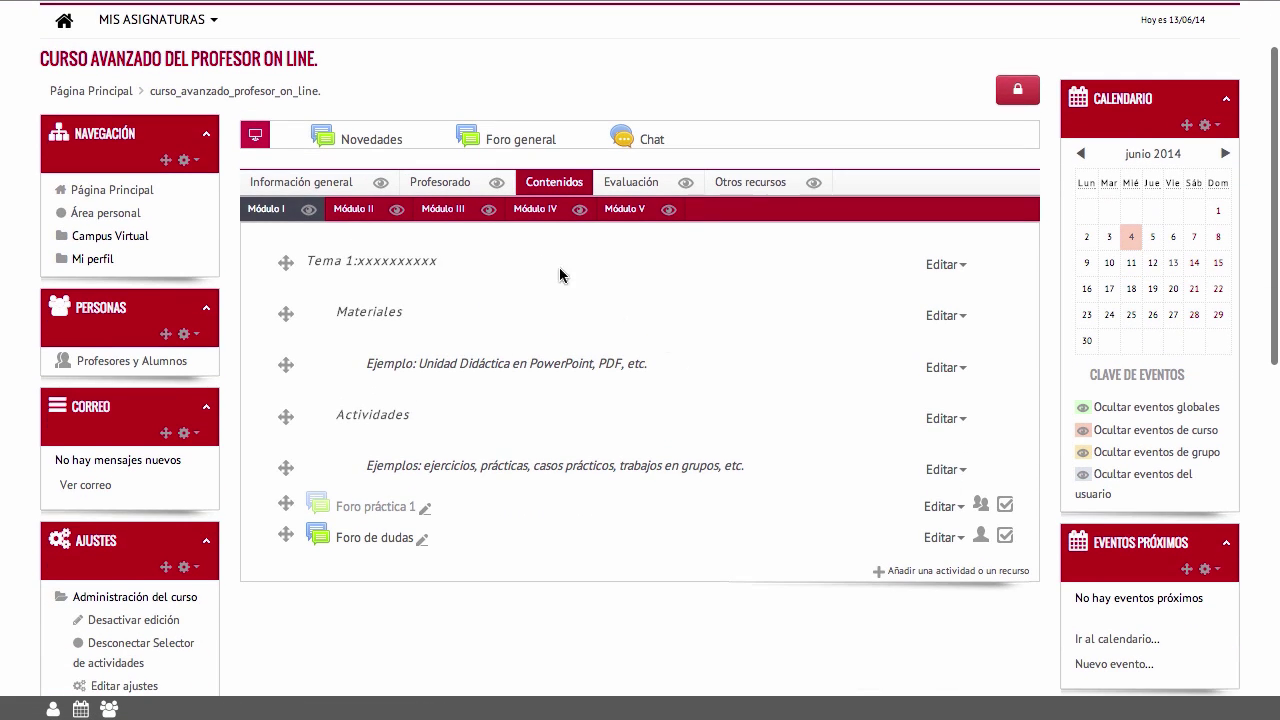
{"action": "left_click", "coordinate": [353, 209]}
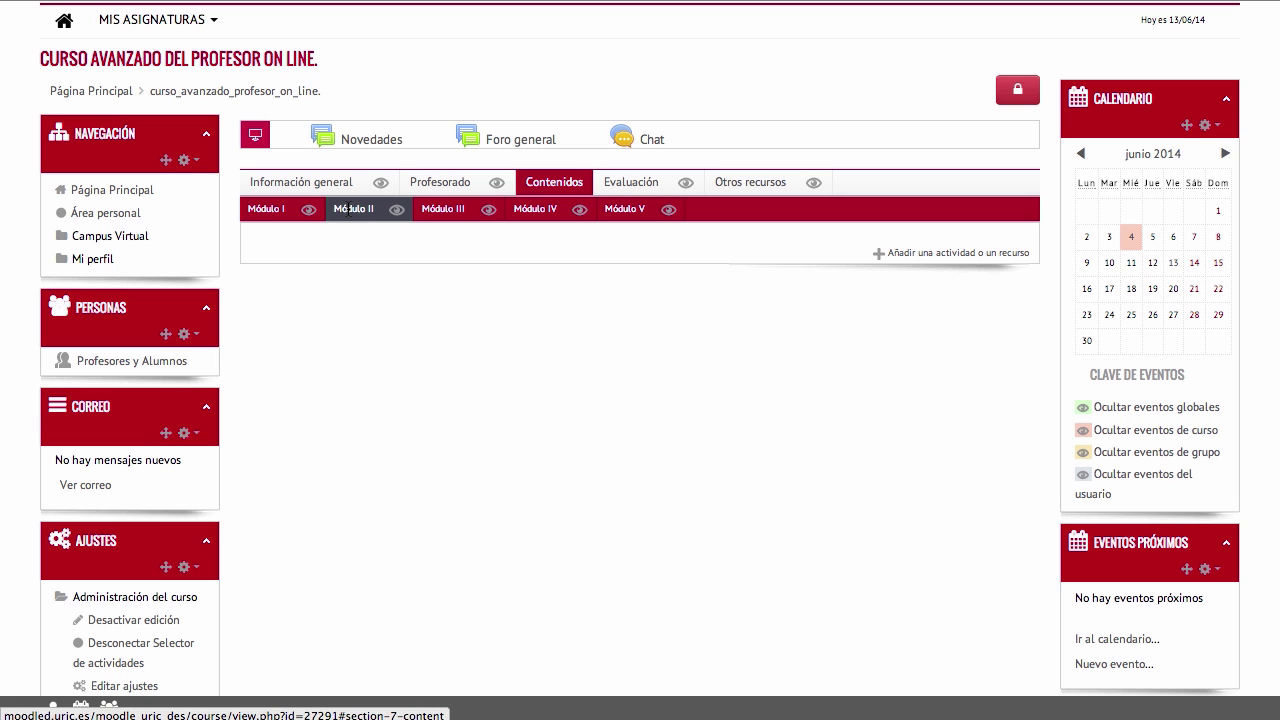
Start adding a Tarea activity to Módulo II.
{"action": "left_click", "coordinate": [962, 254]}
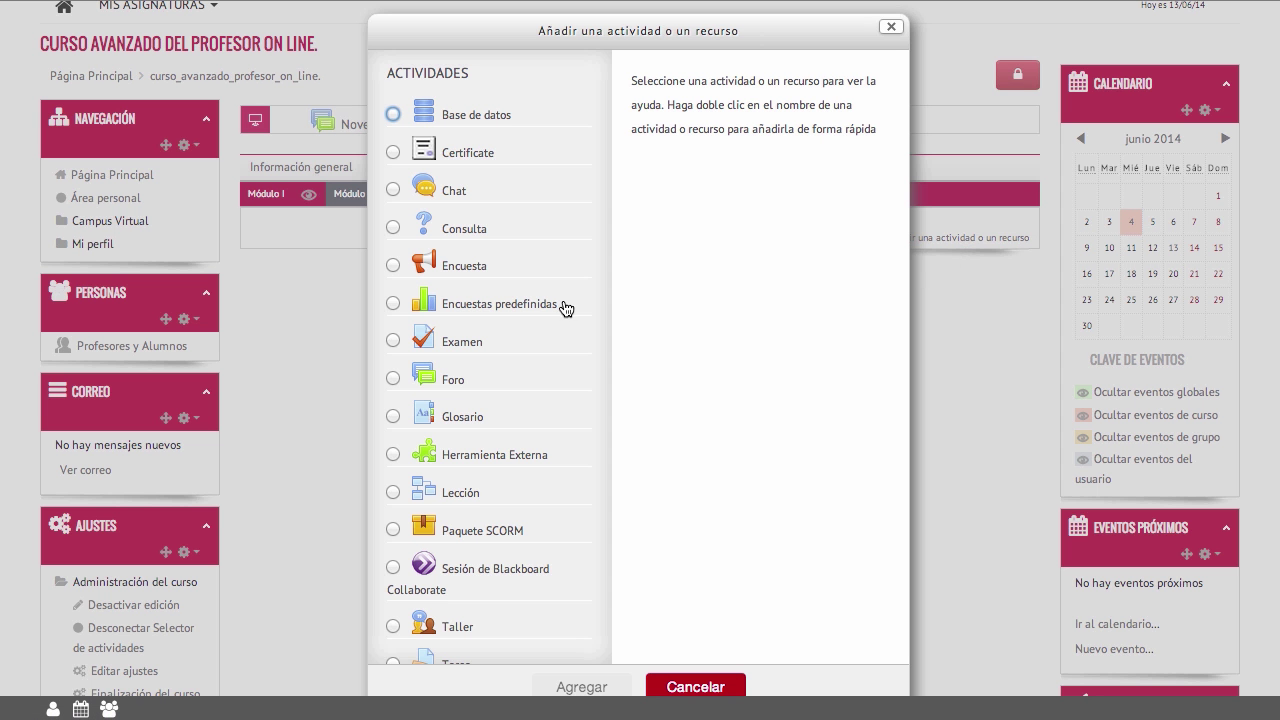
{"action": "scroll", "coordinate": [564, 307], "scroll_direction": "down", "scroll_amount": 5}
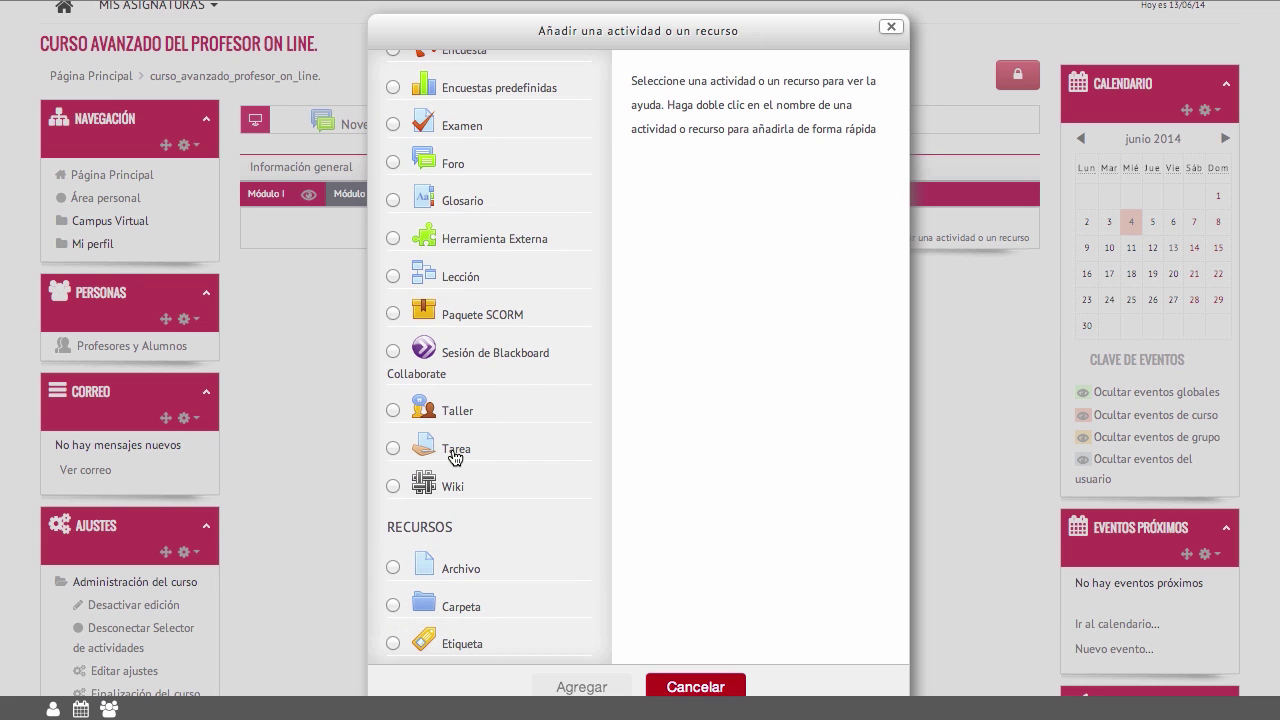
{"action": "left_click", "coordinate": [455, 452]}
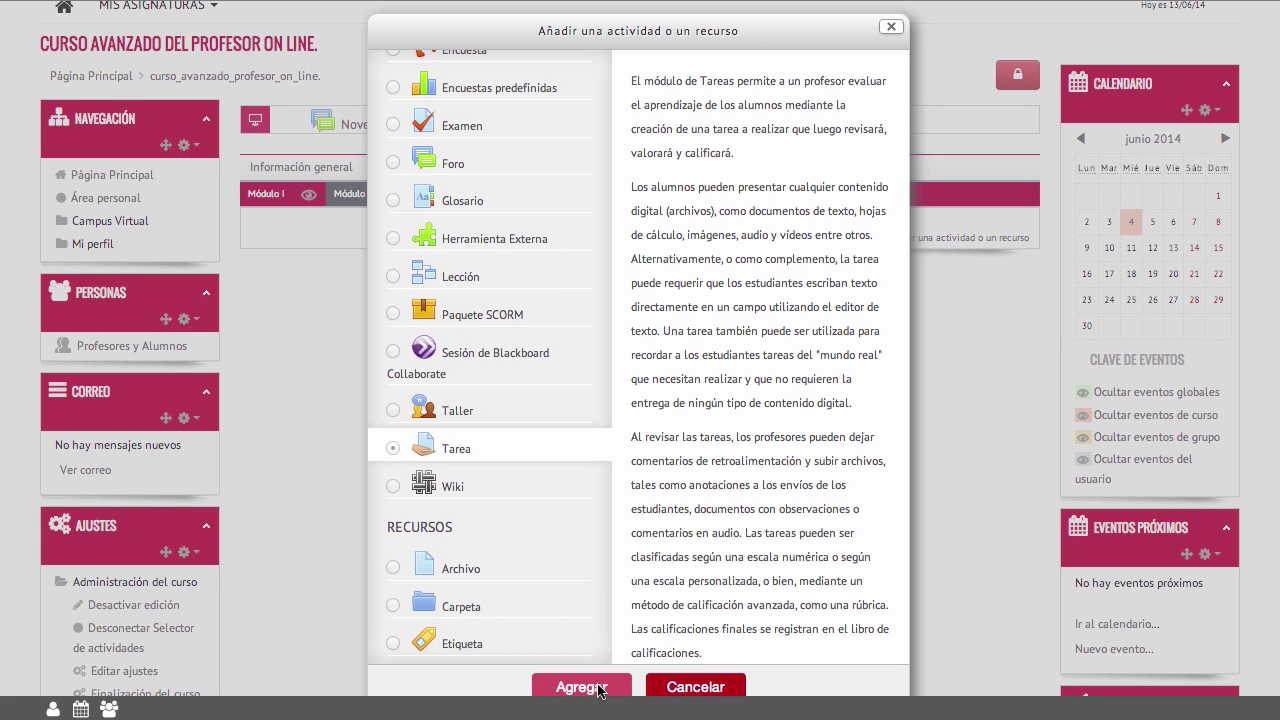
{"action": "left_click", "coordinate": [598, 690]}
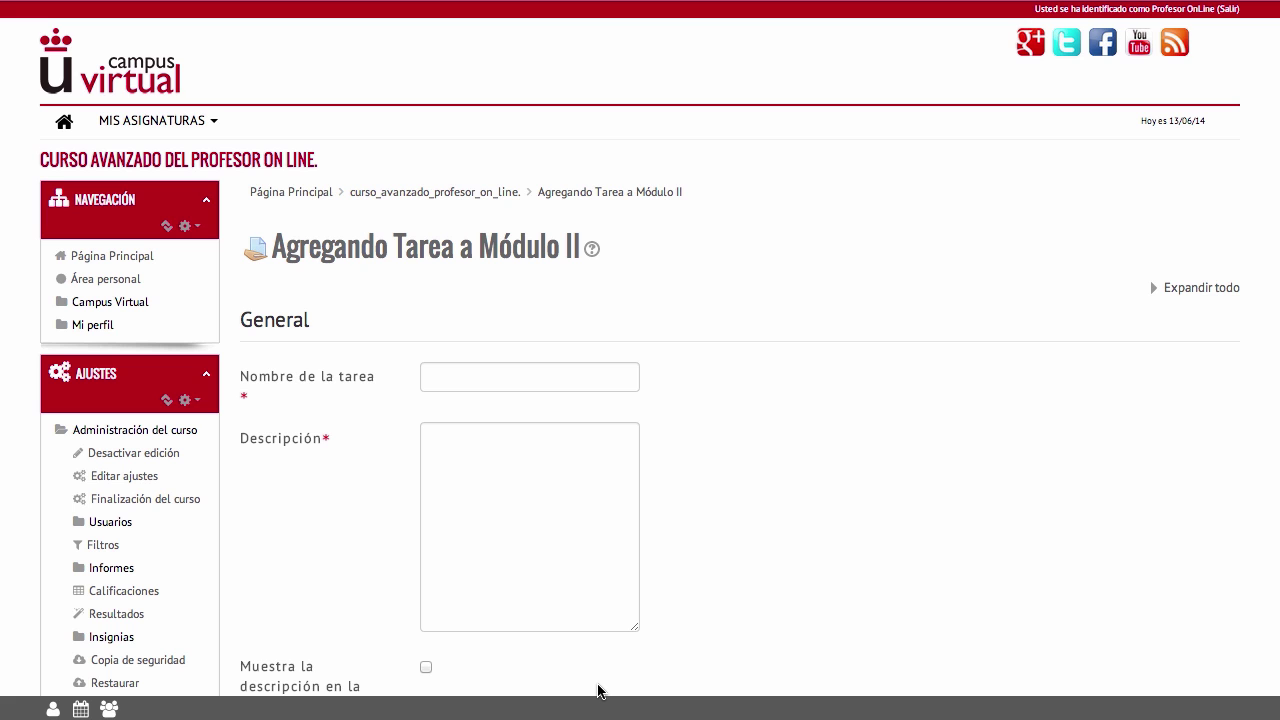
Expand the common module settings (Ajustes comunes del módulo) in the new task's form.
{"action": "scroll", "coordinate": [871, 368], "scroll_direction": "down", "scroll_amount": 5}
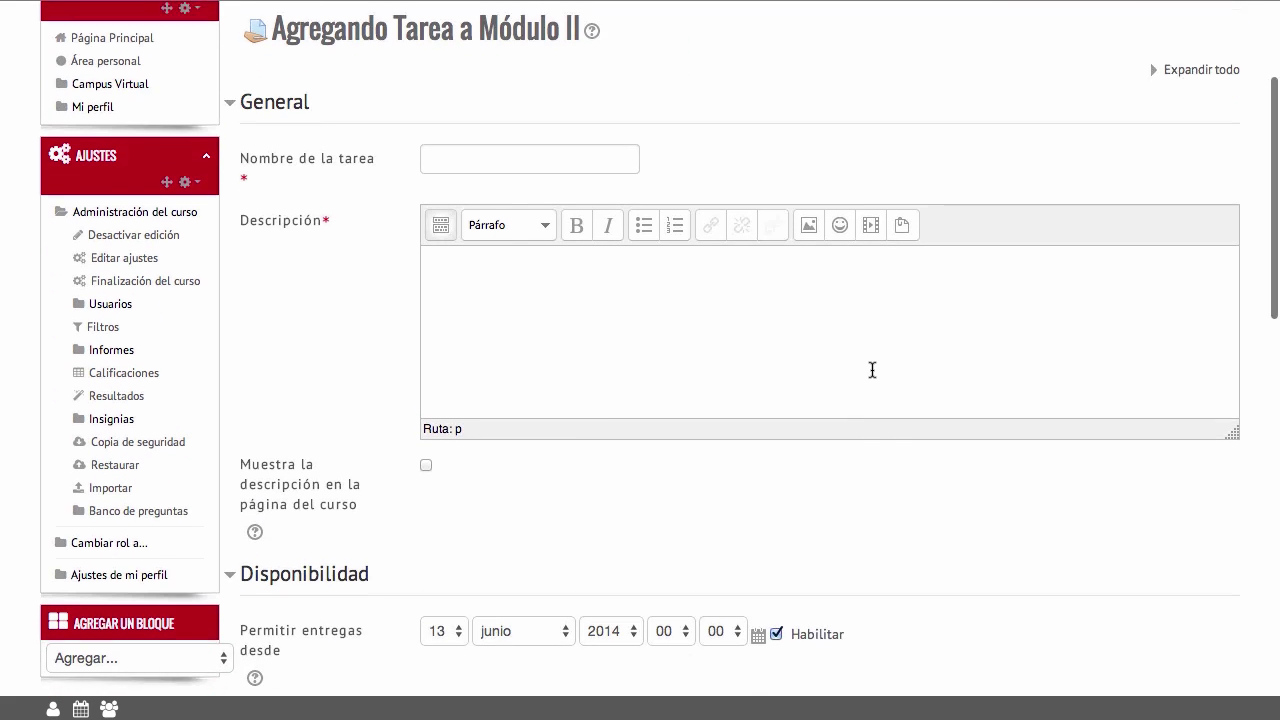
{"action": "scroll", "coordinate": [871, 370], "scroll_direction": "down", "scroll_amount": 7}
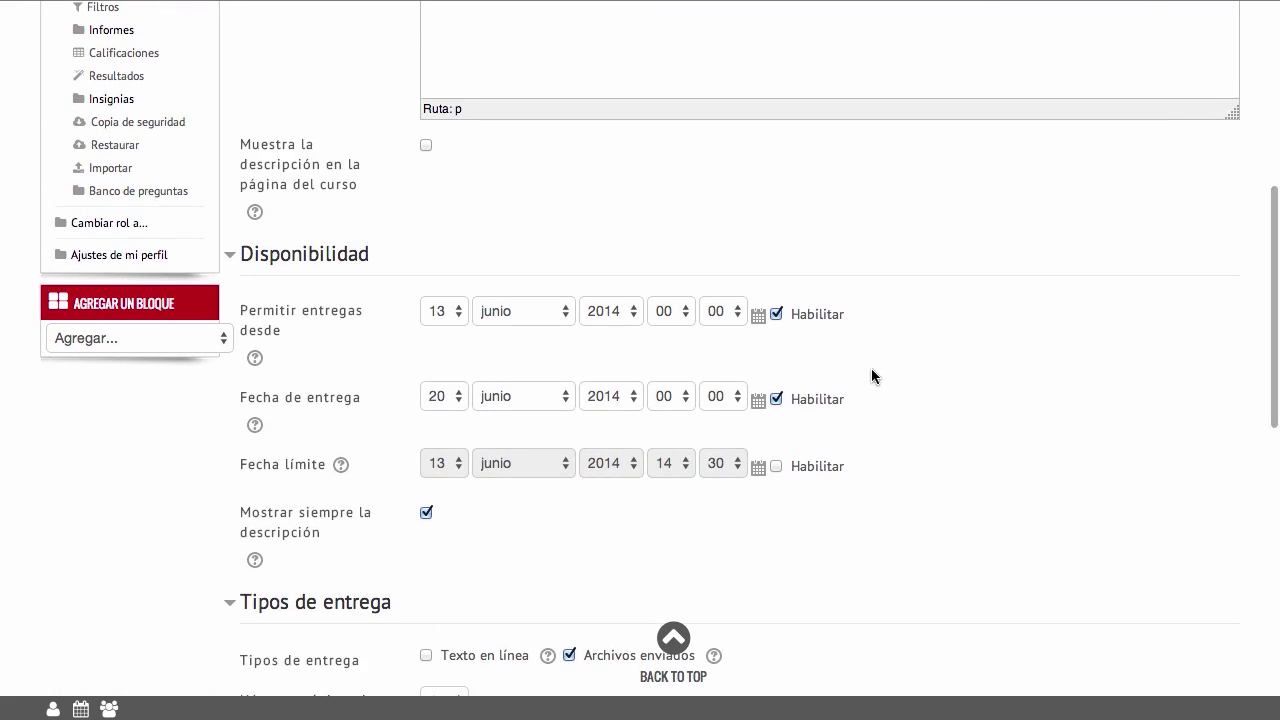
{"action": "scroll", "coordinate": [871, 370], "scroll_direction": "down", "scroll_amount": 9}
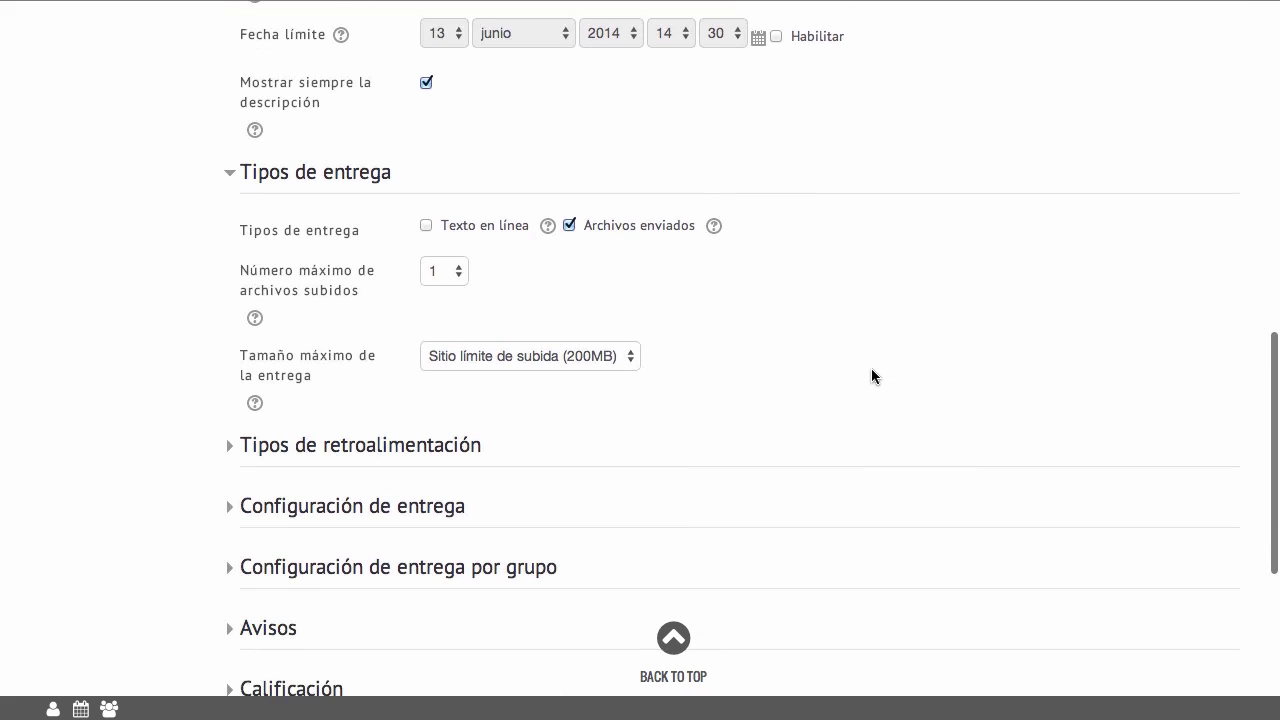
{"action": "scroll", "coordinate": [871, 370], "scroll_direction": "down", "scroll_amount": 8}
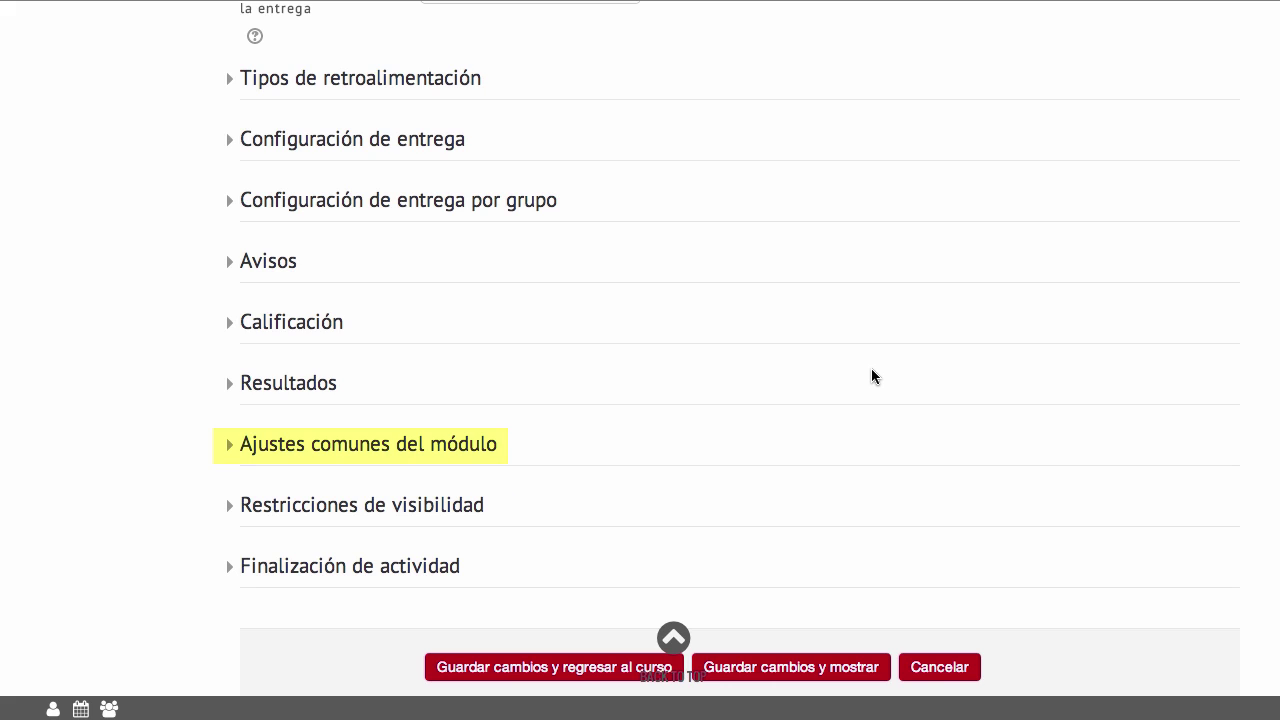
{"action": "left_click", "coordinate": [470, 450]}
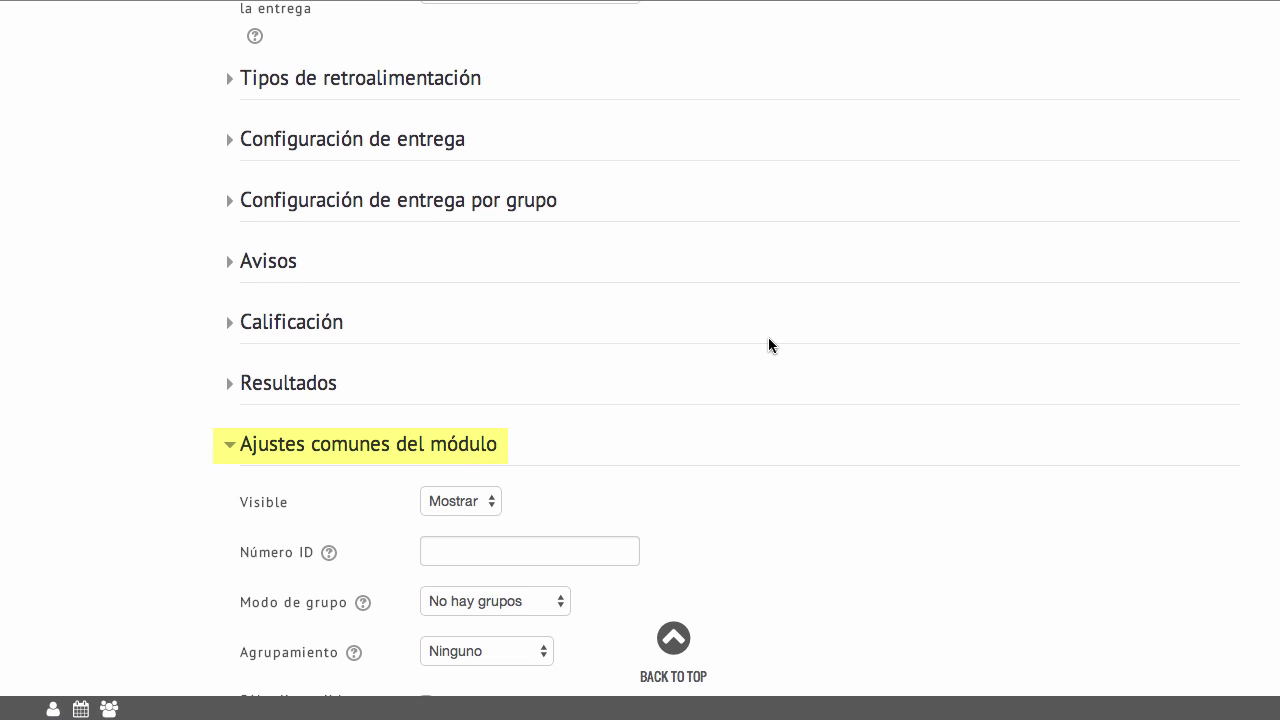
{"action": "scroll", "coordinate": [769, 344], "scroll_direction": "down", "scroll_amount": 5}
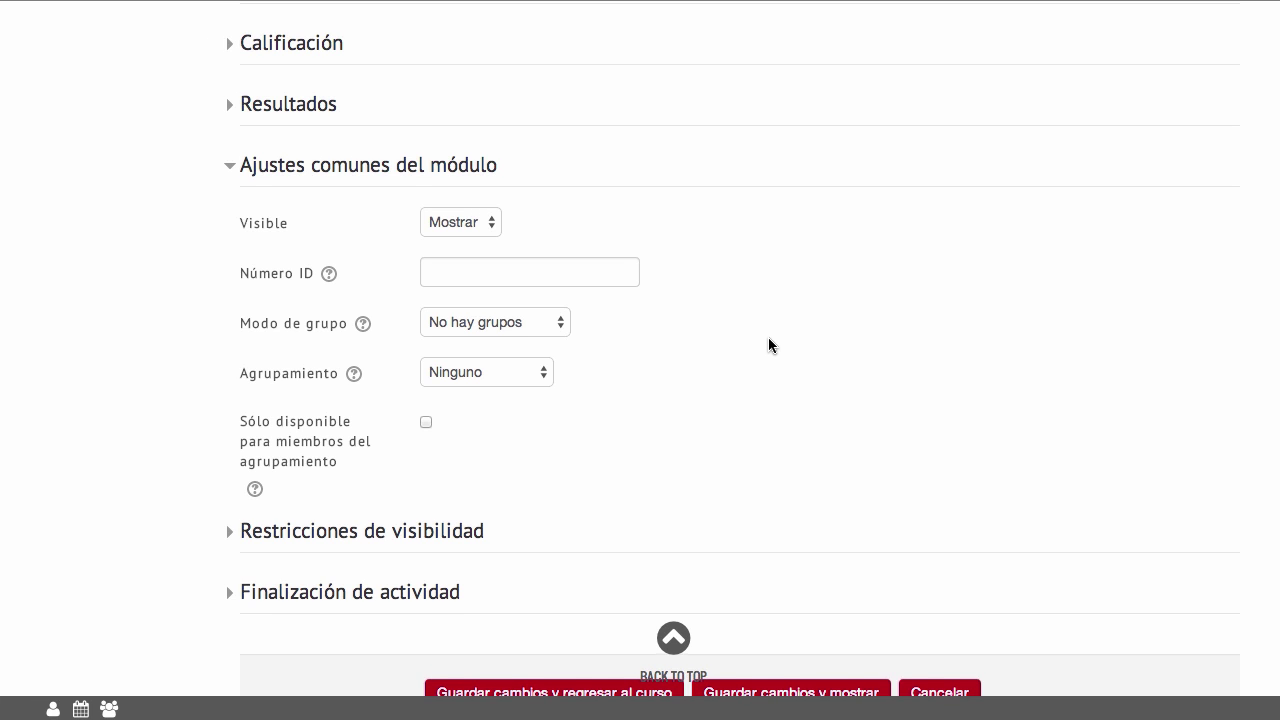
{"action": "scroll", "coordinate": [768, 345], "scroll_direction": "down", "scroll_amount": 2}
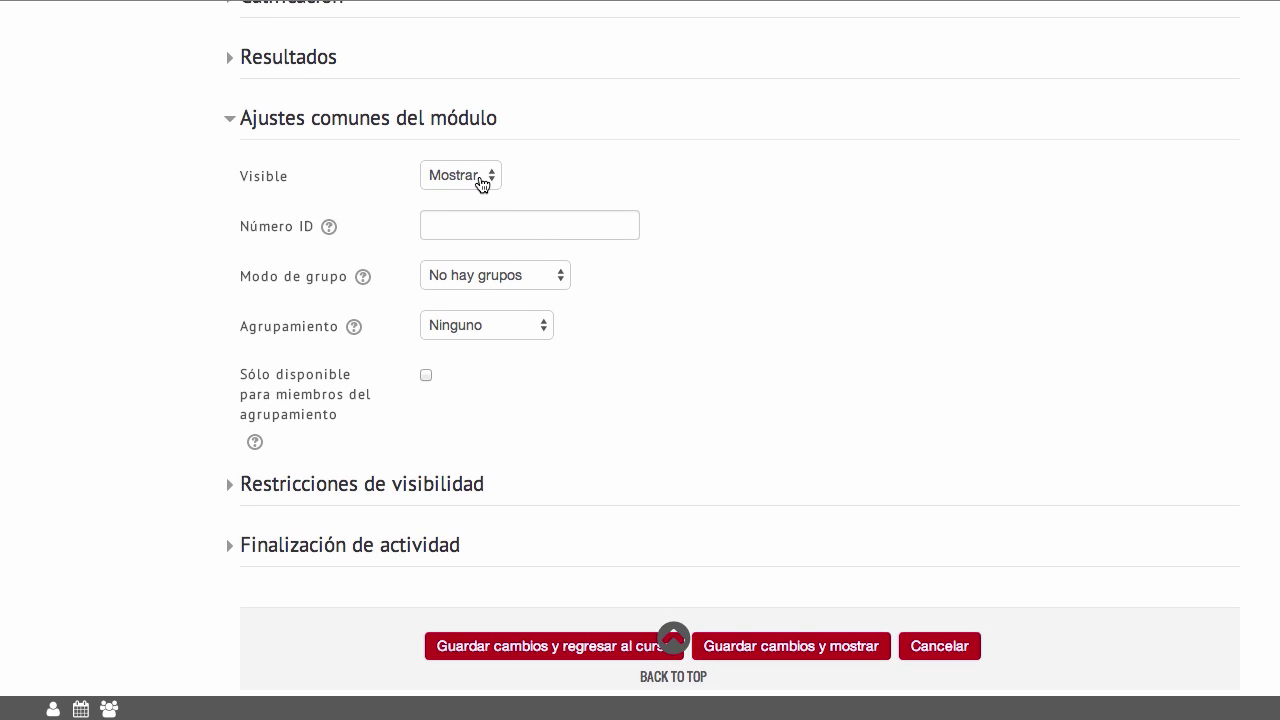
Review the Modo de grupo options, keep No hay grupos, and set the task's Agrupamiento to Agrupamiento 1.
{"action": "left_click", "coordinate": [545, 278]}
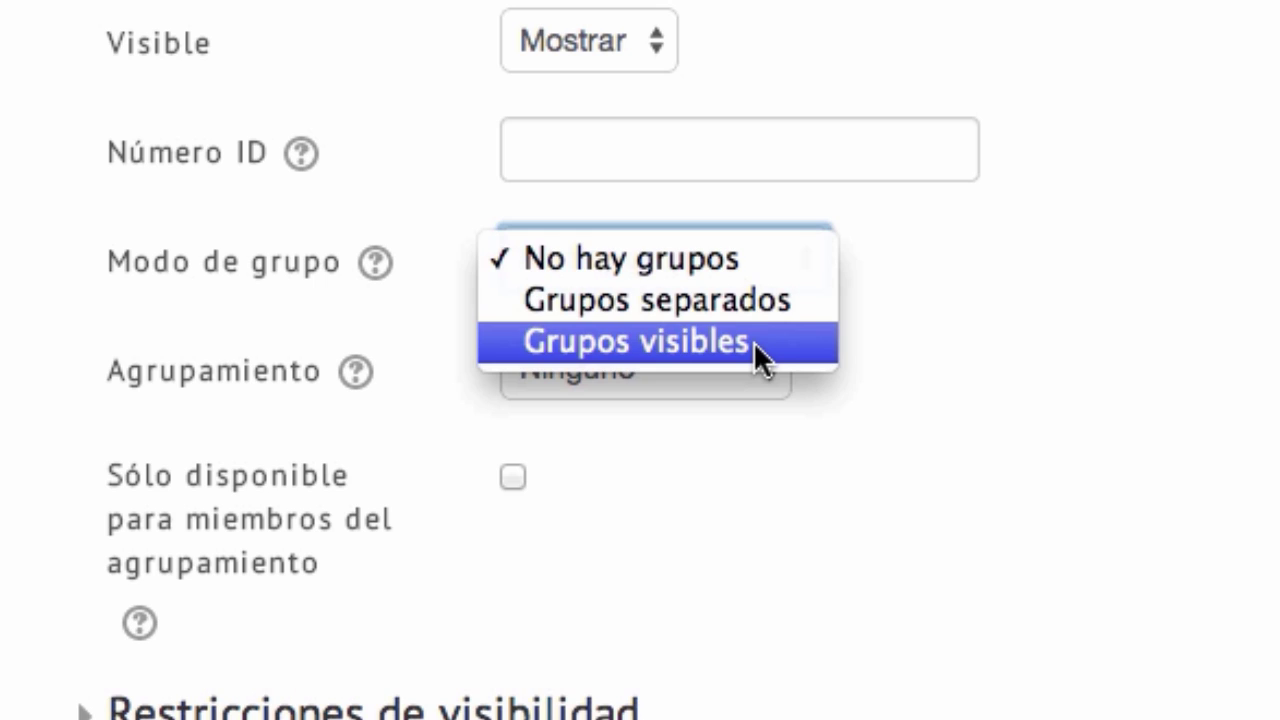
{"action": "left_click", "coordinate": [1061, 319]}
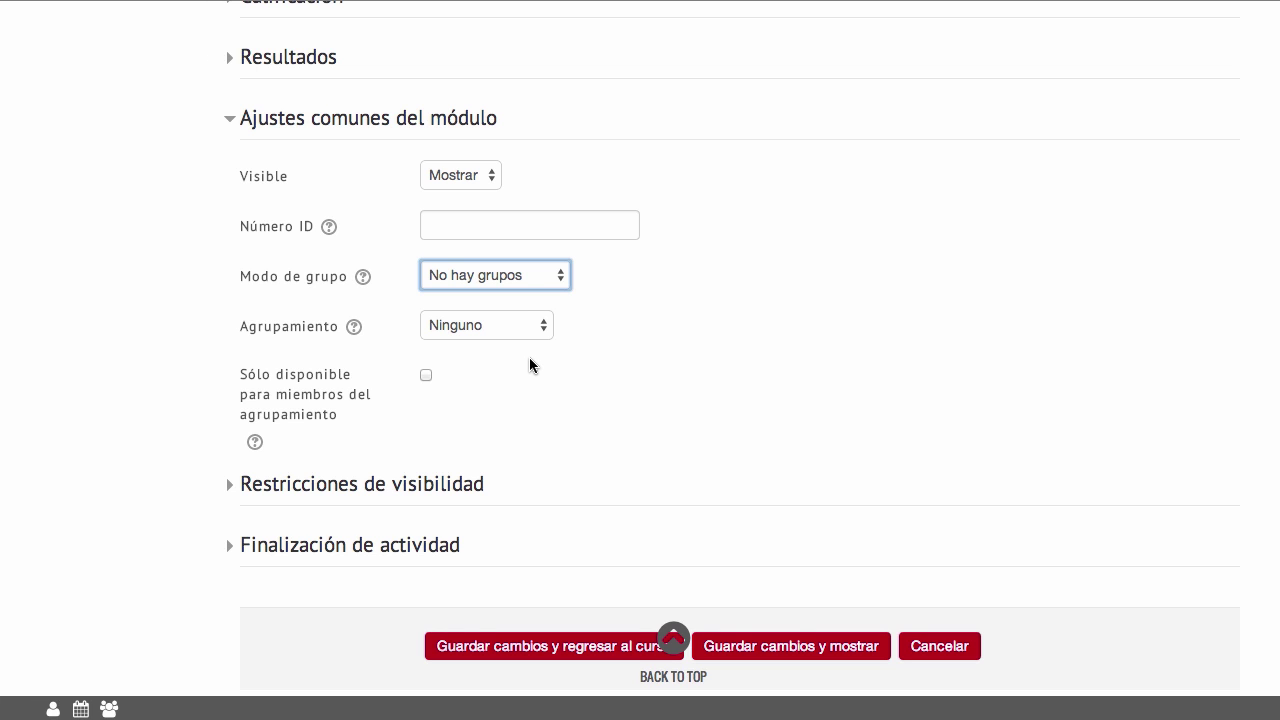
{"action": "left_click", "coordinate": [531, 320]}
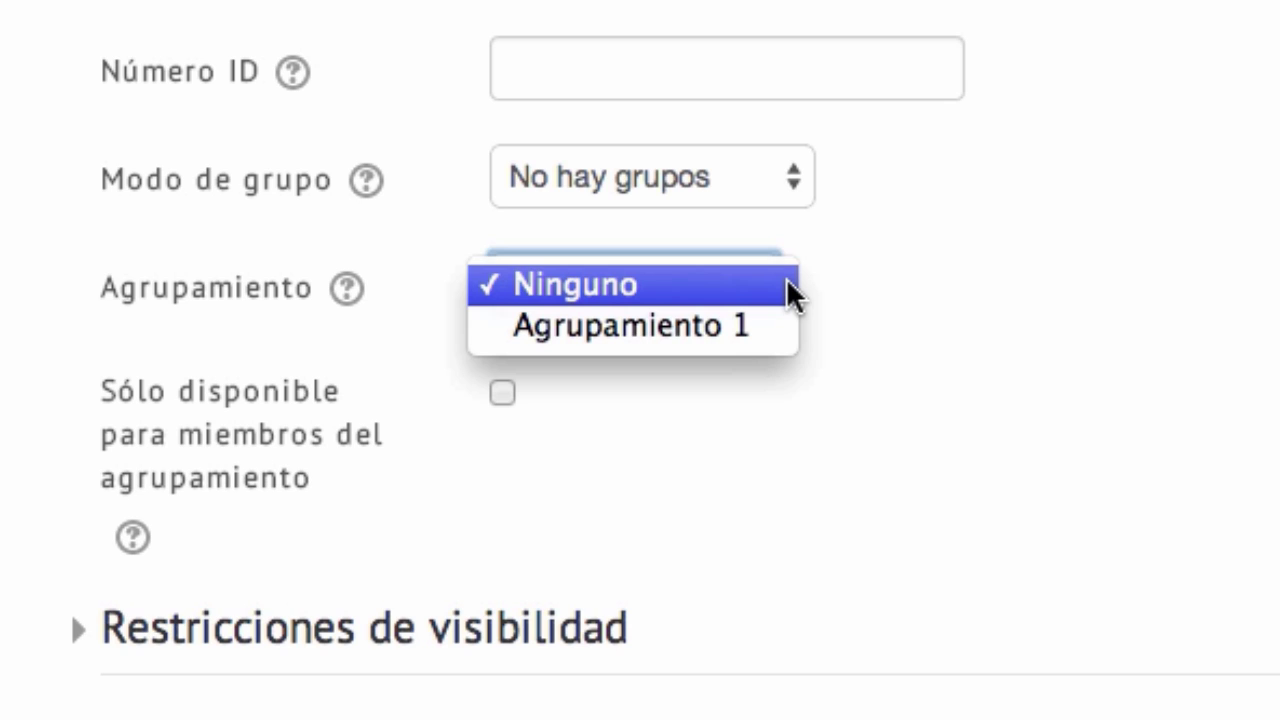
{"action": "left_click", "coordinate": [730, 330]}
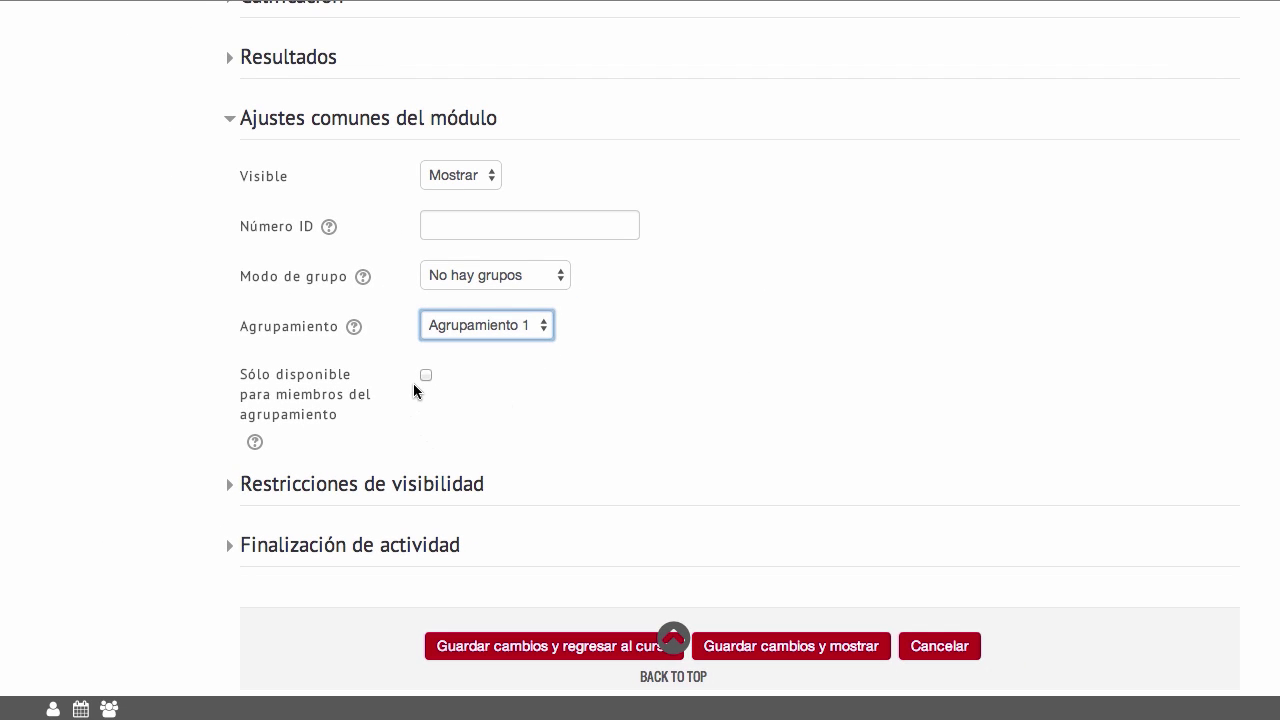